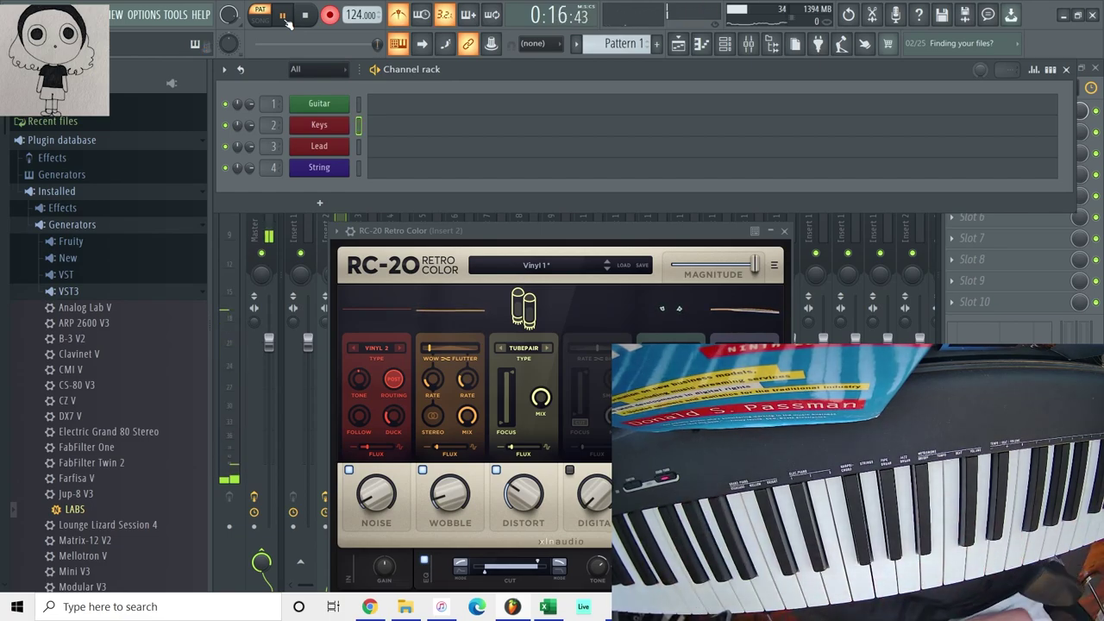
Step: Open the Keys channel's piano roll and delete the high notes around bars 3 and 4
{"action": "right_click", "coordinate": [362, 123]}
{"action": "left_click", "coordinate": [372, 123]}
{"action": "left_click_drag", "start_coordinate": [431, 140], "coordinate": [546, 230]}
{"action": "key", "text": "Delete"}
Step: Duplicate the high note group spanning bars 6 to 8 and shift the copy to the matching place in bars 2 to 4
{"action": "left_click_drag", "start_coordinate": [747, 246], "coordinate": [891, 148]}
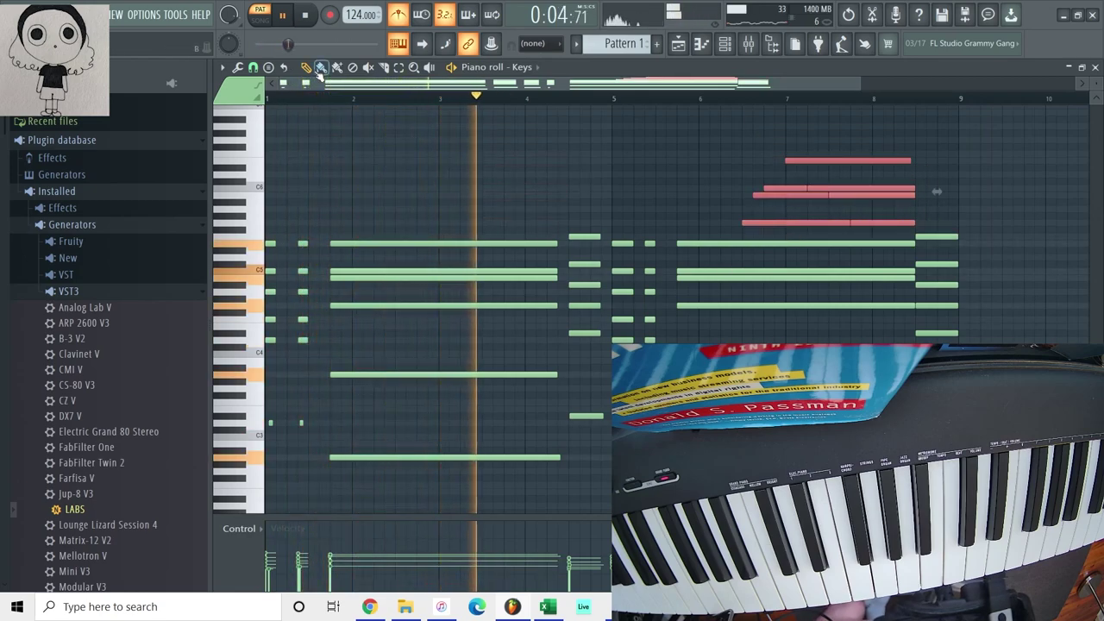
{"action": "left_click", "coordinate": [253, 68]}
{"action": "left_click_drag", "start_coordinate": [742, 238], "coordinate": [889, 151]}
{"action": "key", "text": "ctrl+b"}
{"action": "key", "text": "shift+Left"}
{"action": "key", "text": "shift+Left"}
{"action": "key", "text": "shift+Left"}
{"action": "key", "text": "shift+Left"}
{"action": "key", "text": "shift+Left"}
{"action": "key", "text": "shift+Left"}
{"action": "key", "text": "shift+Left"}
{"action": "key", "text": "shift+Left"}
{"action": "key", "text": "shift+Left"}
{"action": "key", "text": "shift+Left"}
{"action": "key", "text": "shift+Left"}
{"action": "key", "text": "shift+Left"}
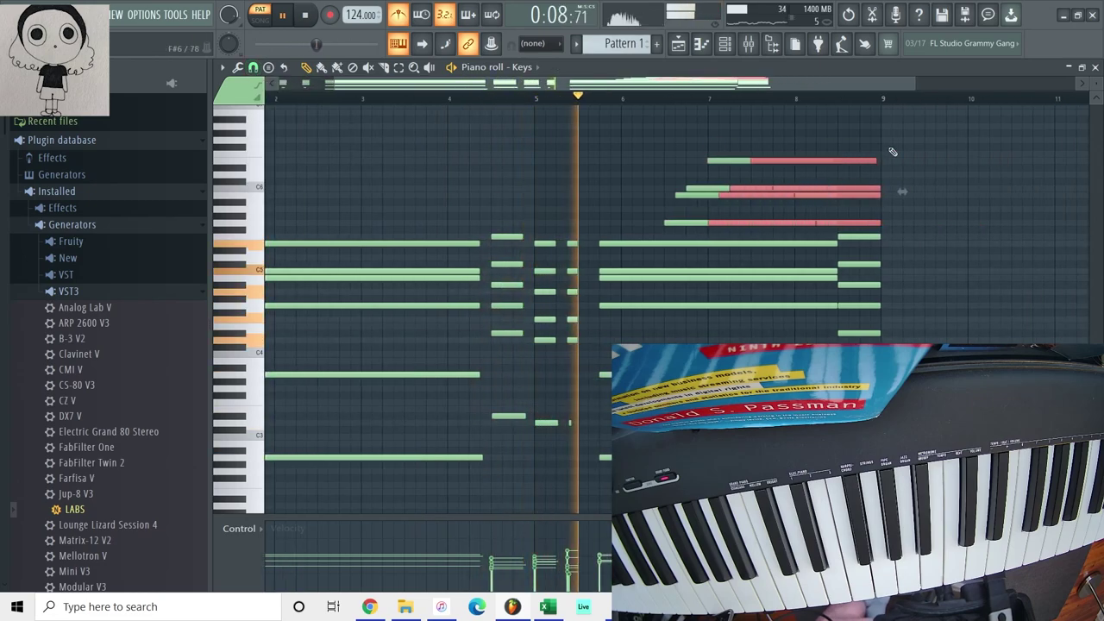
{"action": "key", "text": "shift+Left"}
{"action": "key", "text": "shift+Left"}
{"action": "key", "text": "shift+Left"}
{"action": "key", "text": "shift+Left"}
{"action": "key", "text": "shift+Left"}
{"action": "key", "text": "shift+Left"}
{"action": "key", "text": "shift+Left"}
{"action": "key", "text": "shift+Left"}
{"action": "key", "text": "shift+Left"}
{"action": "key", "text": "shift+Left"}
{"action": "key", "text": "shift+Left"}
{"action": "key", "text": "shift+Left"}
{"action": "key", "text": "shift+Left"}
{"action": "key", "text": "shift+Left"}
{"action": "key", "text": "shift+Left"}
{"action": "key", "text": "shift+Left"}
{"action": "key", "text": "shift+Left"}
{"action": "key", "text": "shift+Left"}
{"action": "key", "text": "shift+Left"}
{"action": "key", "text": "shift+Left"}
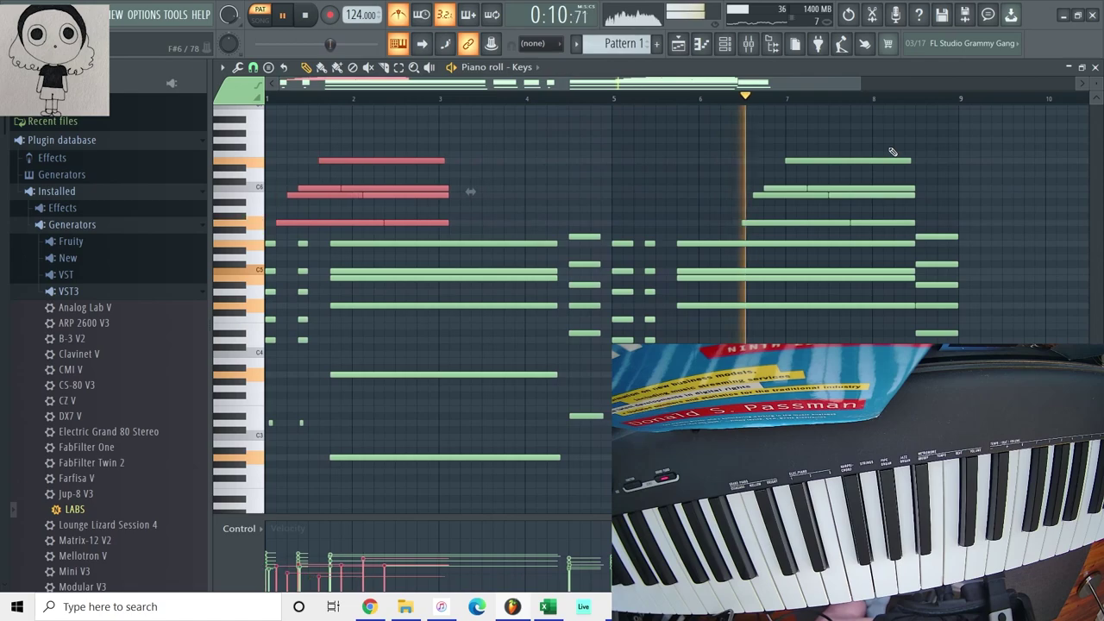
{"action": "key", "text": "shift+Right"}
{"action": "key", "text": "shift+Right"}
{"action": "key", "text": "shift+Right"}
{"action": "key", "text": "shift+Right"}
{"action": "key", "text": "shift+Right"}
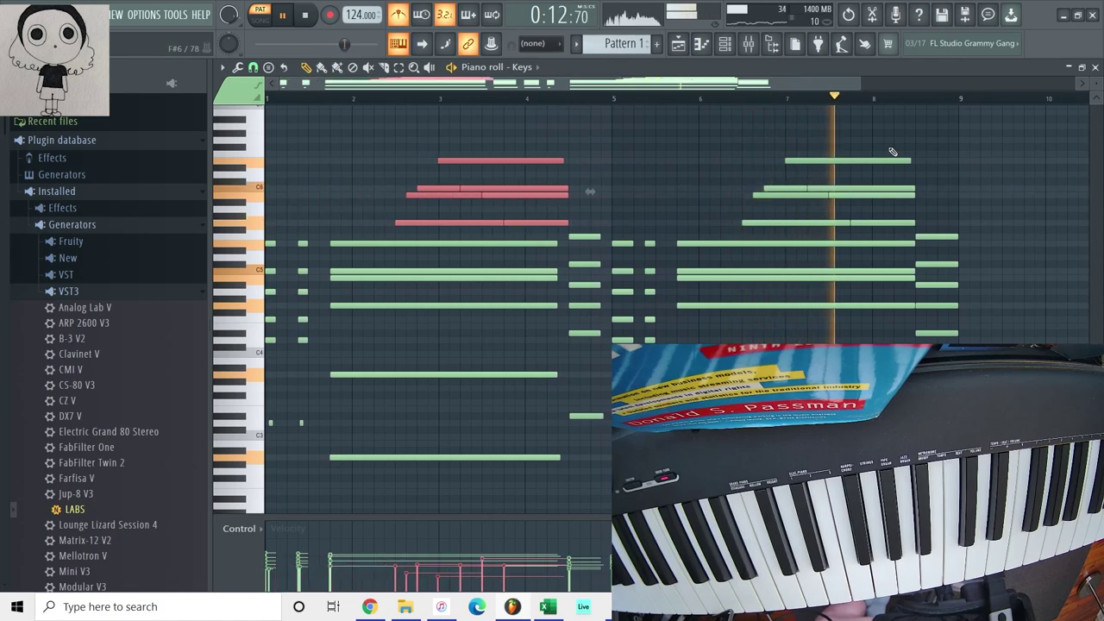
Step: Deselect the notes, transpose the whole Keys part down one semitone, and play it back
{"action": "key", "text": "ctrl+d"}
{"action": "key", "text": "space"}
{"action": "key", "text": "shift+Down"}
{"action": "key", "text": "space"}
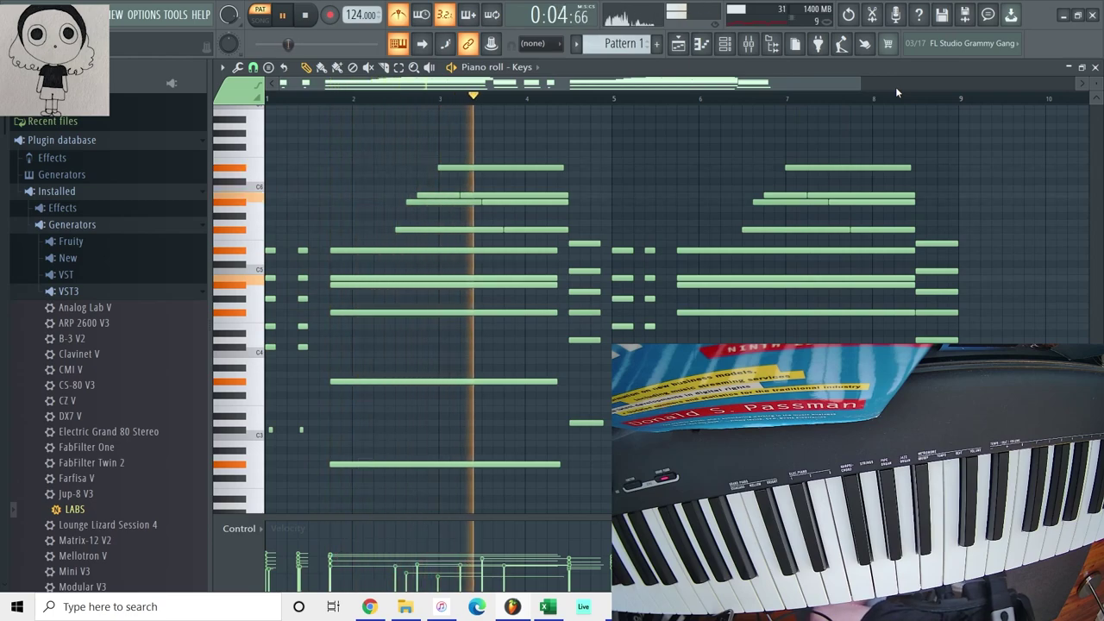
{"action": "key", "text": "Escape"}
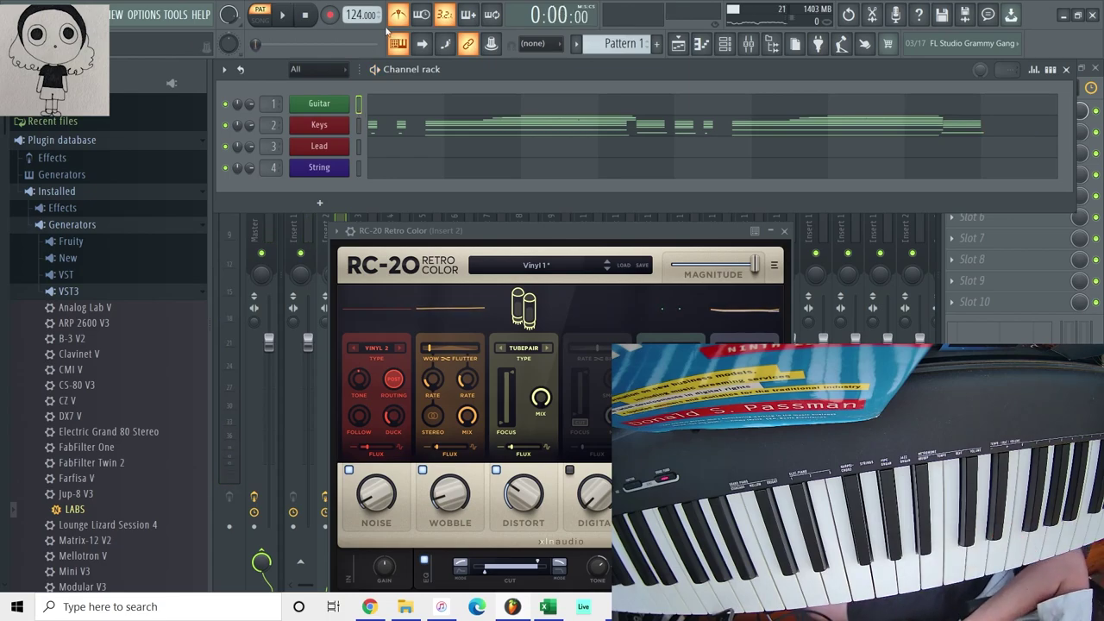
Step: Record a notes and automation take on the Guitar channel
{"action": "left_click", "coordinate": [330, 13]}
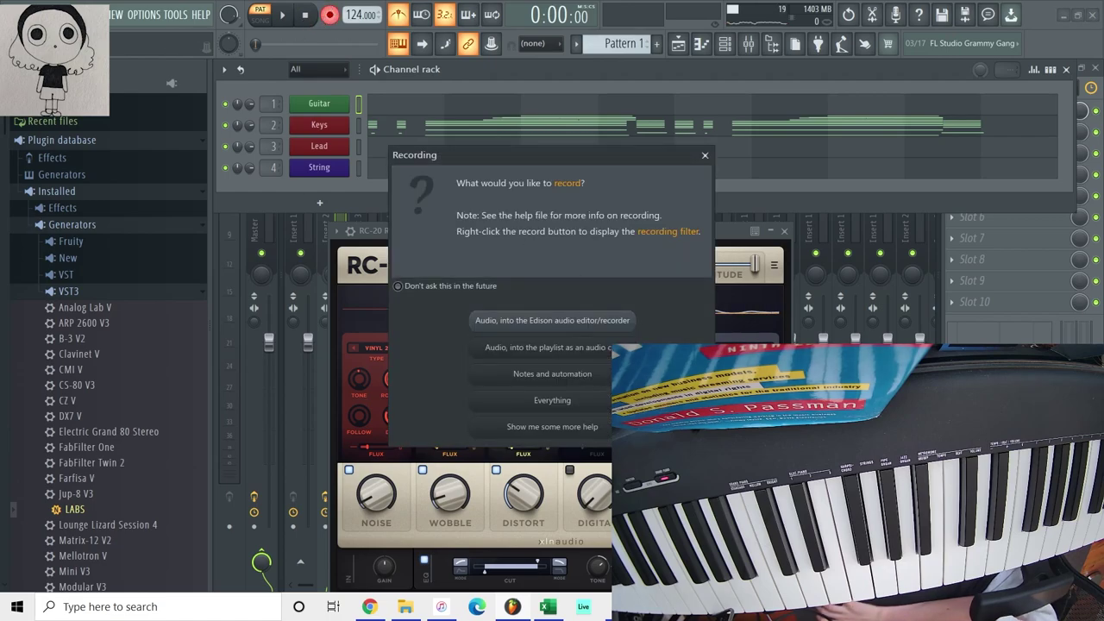
{"action": "left_click", "coordinate": [552, 373]}
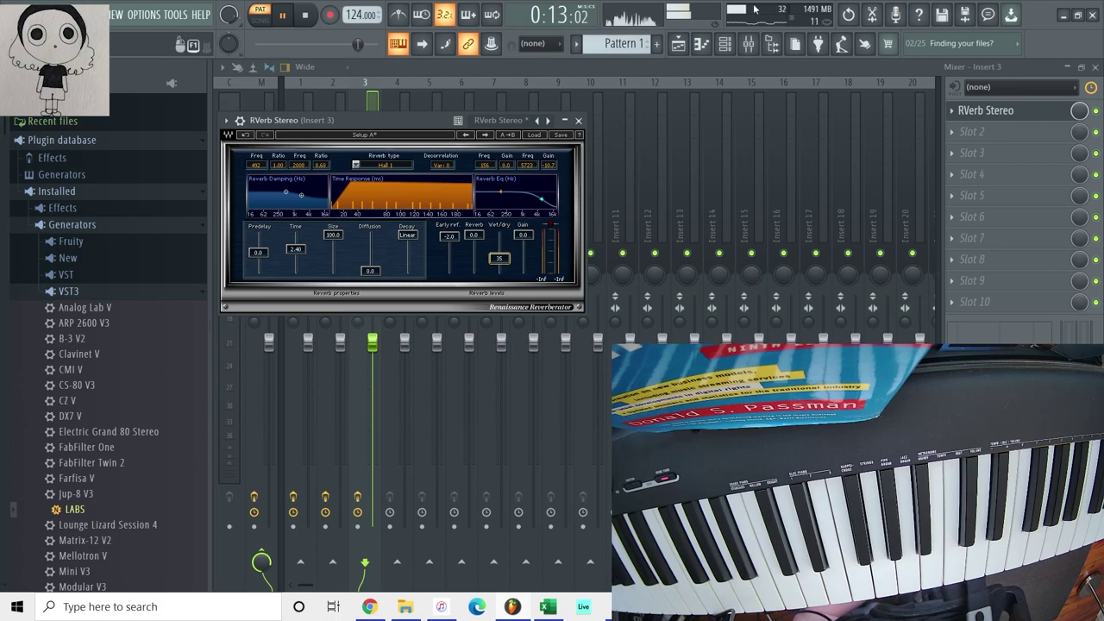
Step: Return to the channel rack and record notes and automation on the Lead channel
{"action": "left_click", "coordinate": [725, 48]}
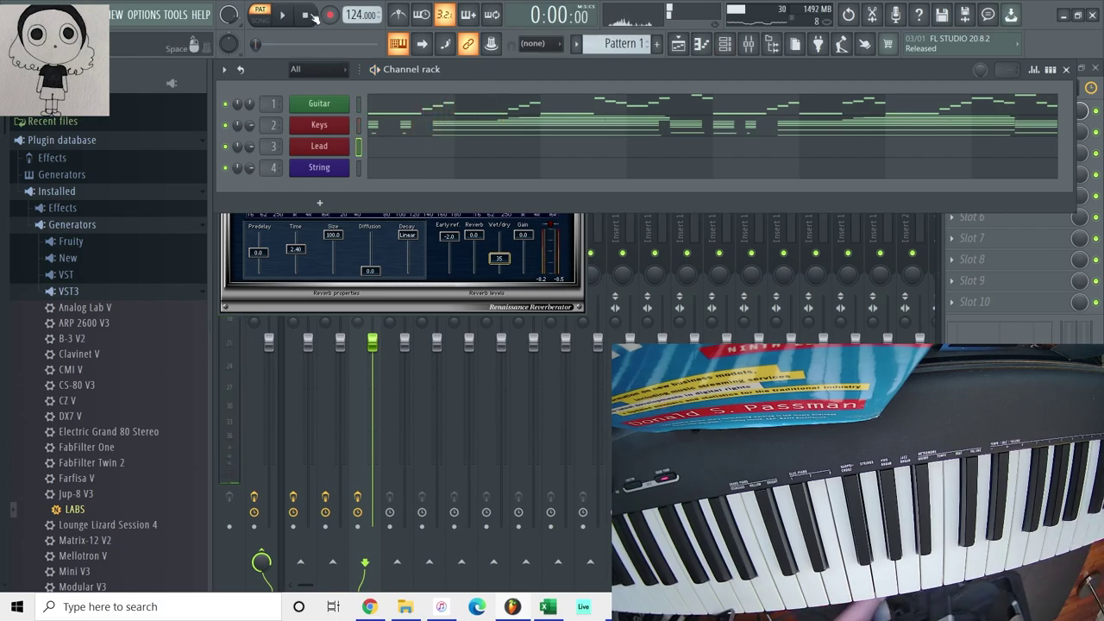
{"action": "left_click", "coordinate": [330, 15]}
{"action": "left_click", "coordinate": [558, 374]}
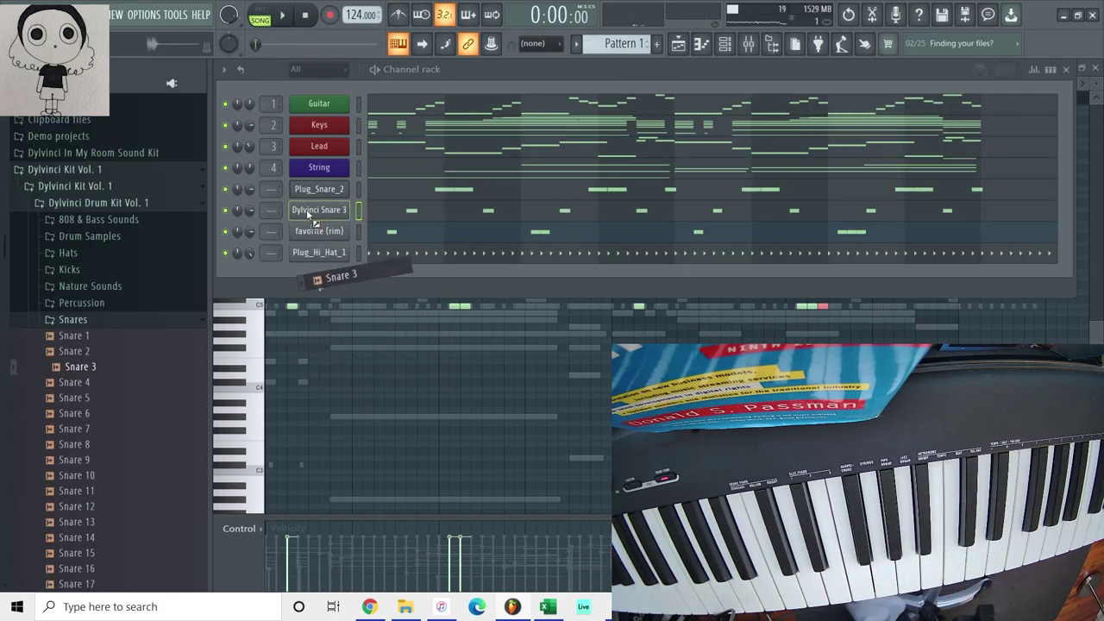
Step: Replace the Dylvinci Snare 3 channel's sample with Snare 3 from the drum kit and play the song
{"action": "left_click_drag", "start_coordinate": [307, 212], "coordinate": [311, 213]}
{"action": "key", "text": "space"}
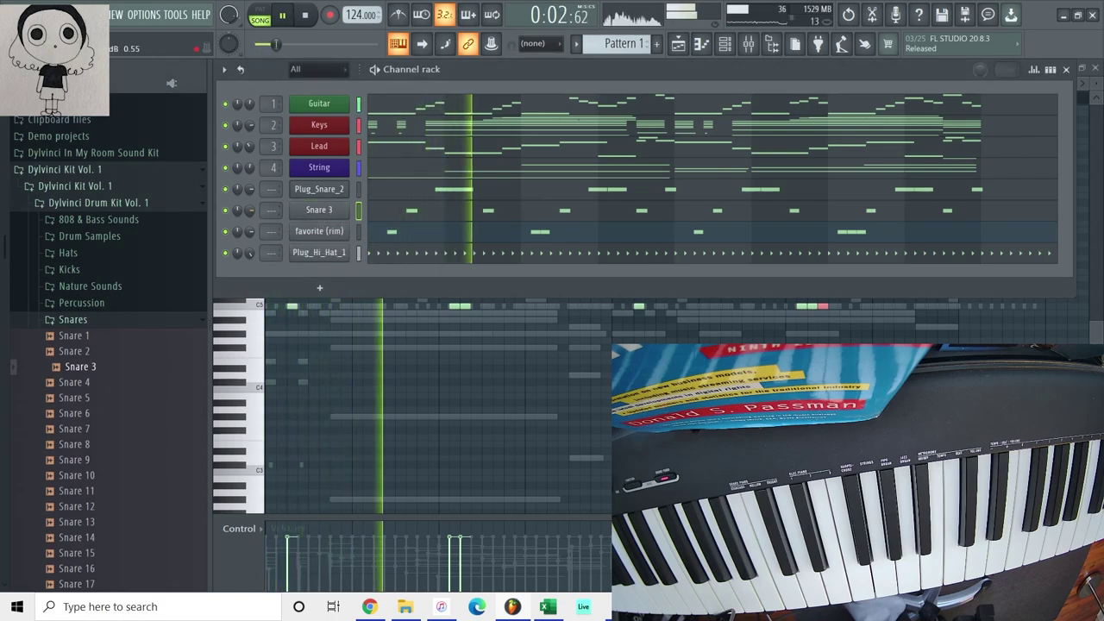
Step: Add the Perc 9 sample from the drum kit's Percussion folder as a new channel
{"action": "left_click", "coordinate": [100, 321]}
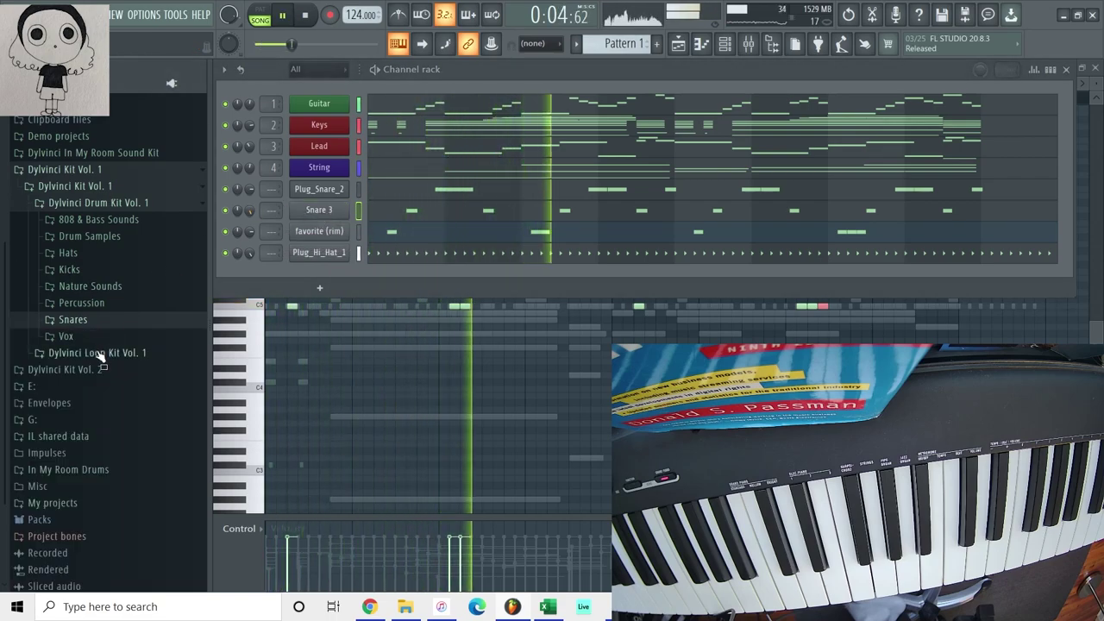
{"action": "left_click", "coordinate": [95, 337]}
{"action": "left_click", "coordinate": [95, 337]}
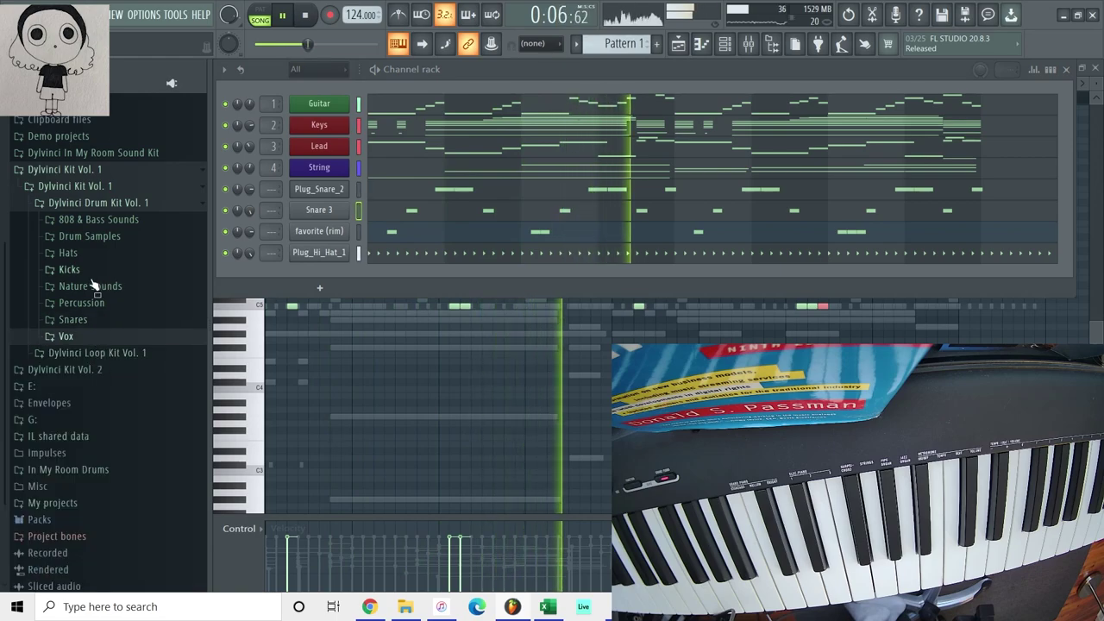
{"action": "left_click", "coordinate": [84, 303]}
{"action": "left_click_drag", "start_coordinate": [89, 378], "coordinate": [349, 274]}
Step: Place C5 hits on beat 4 of bars 1 and 5 in the Perc 9 piano roll
{"action": "right_click", "coordinate": [349, 275]}
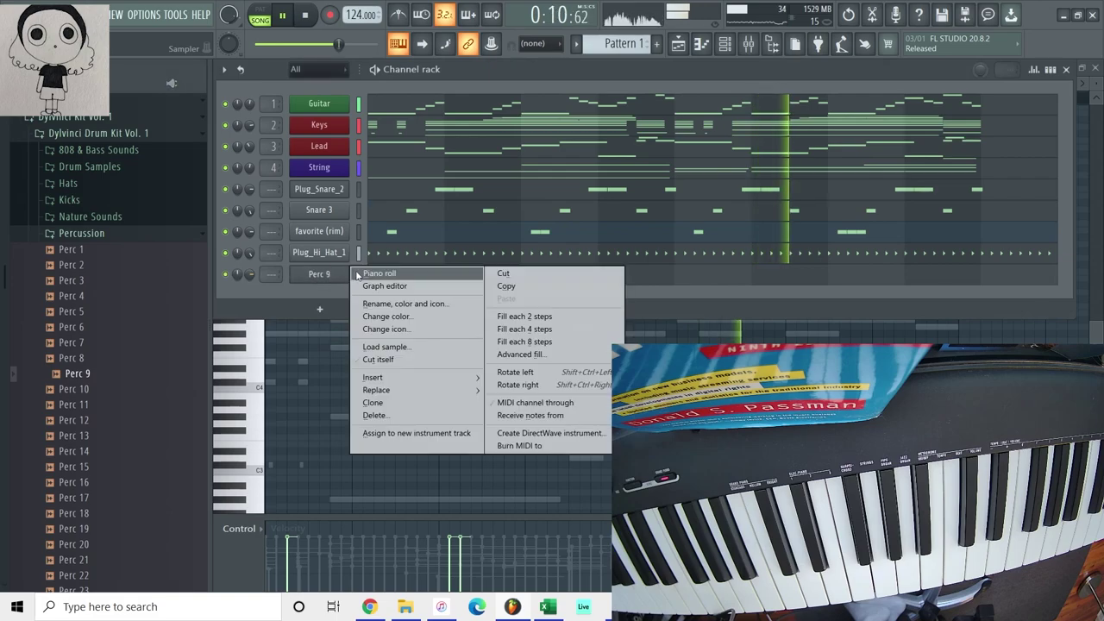
{"action": "left_click", "coordinate": [360, 274]}
{"action": "left_click", "coordinate": [339, 307]}
{"action": "left_click", "coordinate": [509, 307]}
{"action": "left_click_drag", "start_coordinate": [500, 309], "coordinate": [670, 315]}
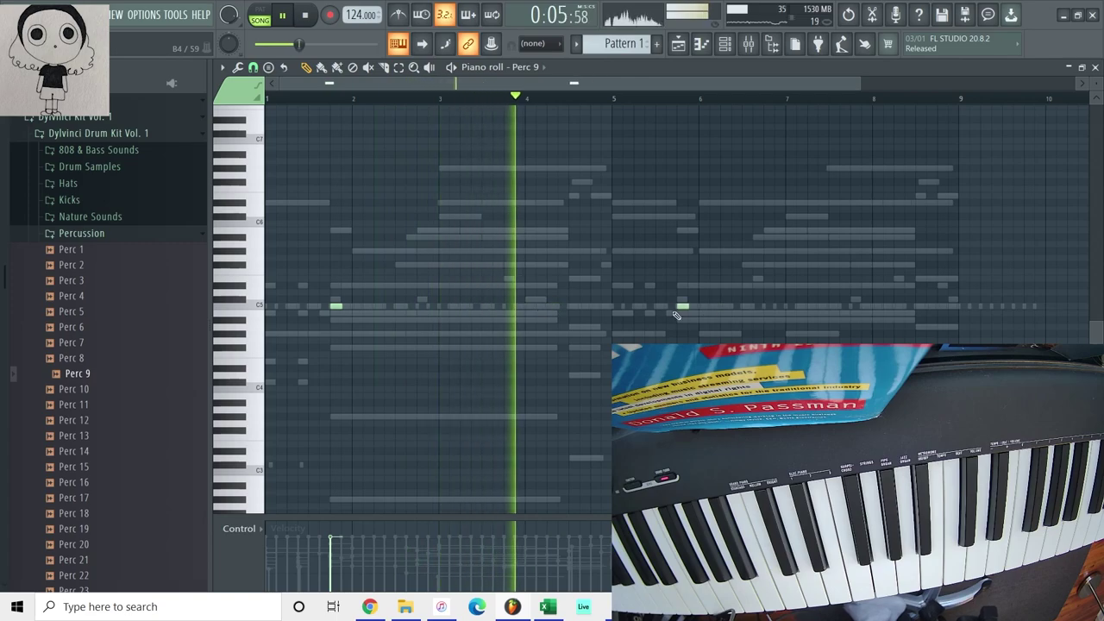
Step: Add the Perc 12 sample as a new channel and open its piano roll
{"action": "left_click", "coordinate": [736, 48]}
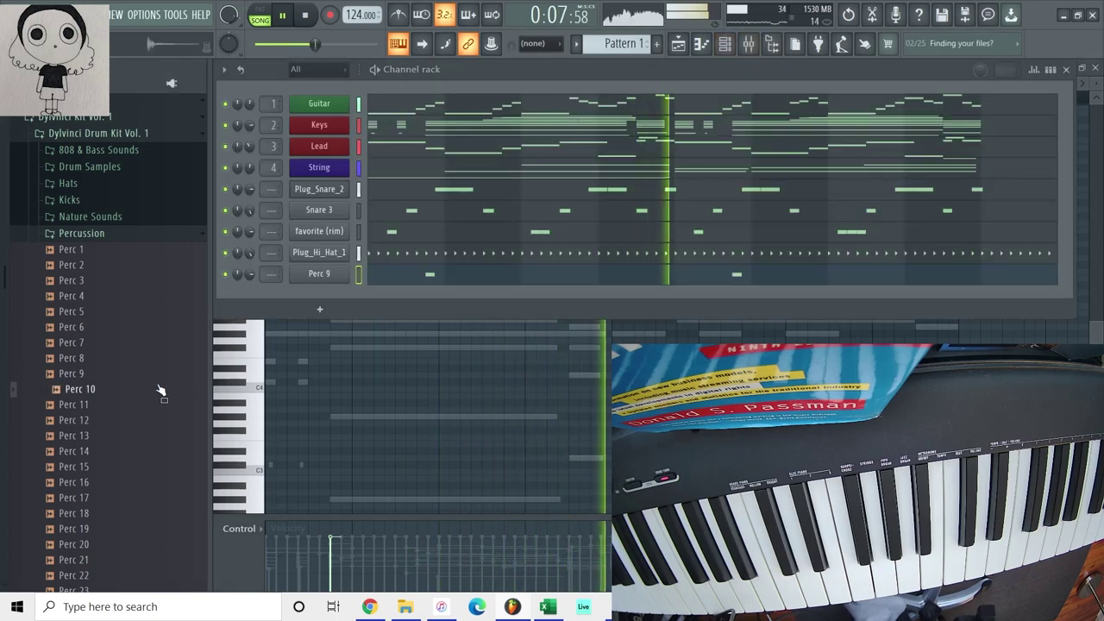
{"action": "left_click_drag", "start_coordinate": [109, 425], "coordinate": [336, 320]}
{"action": "right_click", "coordinate": [356, 296]}
{"action": "left_click", "coordinate": [378, 295]}
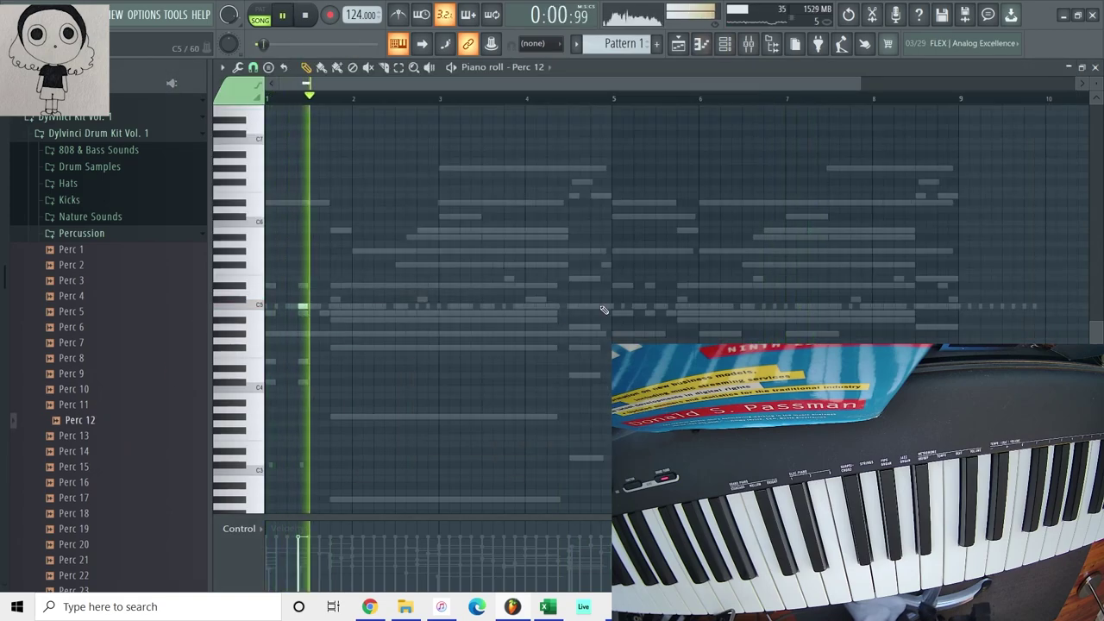
Step: Place Perc 12 hits at C5 in bars 3 and 5, removing the extra hit early in bar 5
{"action": "left_click", "coordinate": [629, 307]}
{"action": "left_click", "coordinate": [649, 307]}
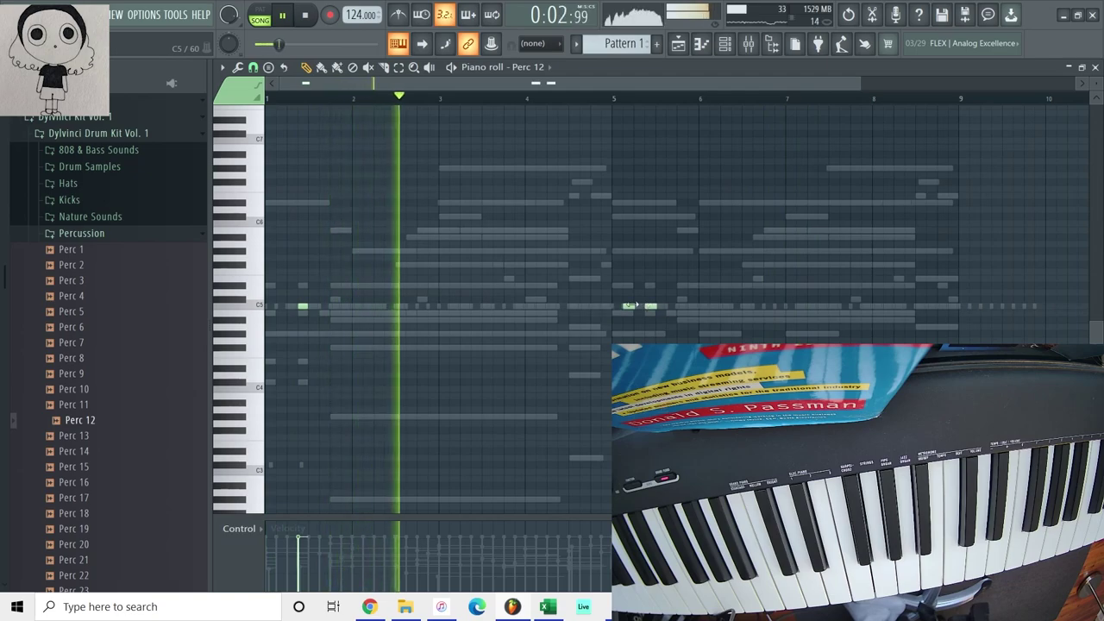
{"action": "left_click", "coordinate": [472, 306]}
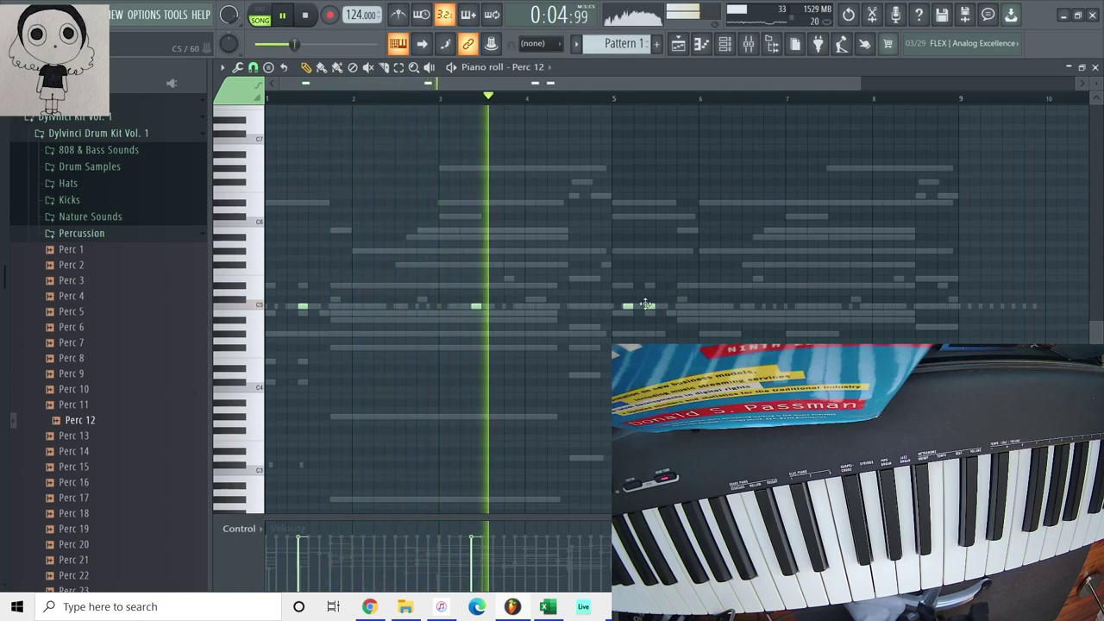
{"action": "left_click_drag", "start_coordinate": [629, 306], "coordinate": [624, 307]}
{"action": "right_click", "coordinate": [627, 299]}
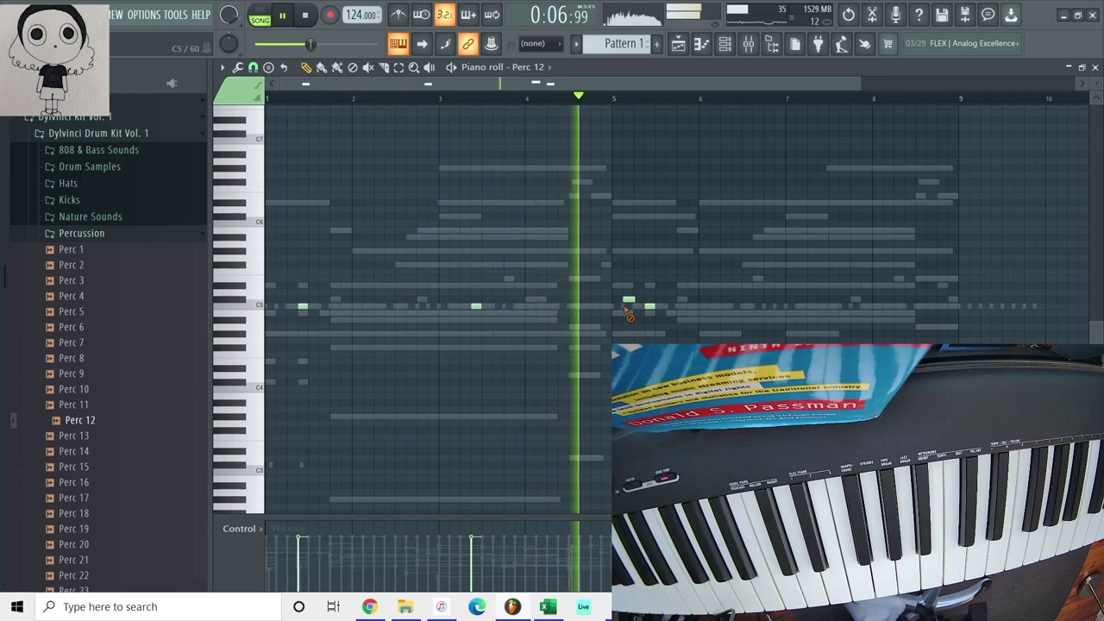
Step: Add a Perc 12 hit in bar 7 and transpose the bar 3 and bar 7 hits down one octave
{"action": "left_click", "coordinate": [802, 307]}
{"action": "right_click", "coordinate": [802, 307]}
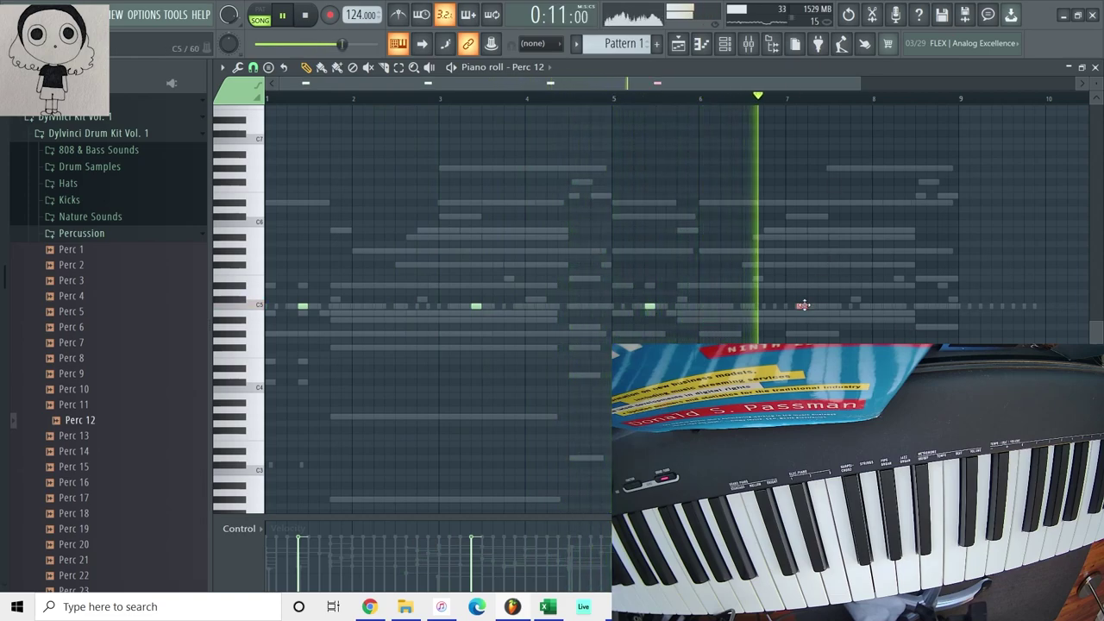
{"action": "left_click_drag", "start_coordinate": [506, 289], "coordinate": [452, 335]}
{"action": "key", "text": "ctrl+Down"}
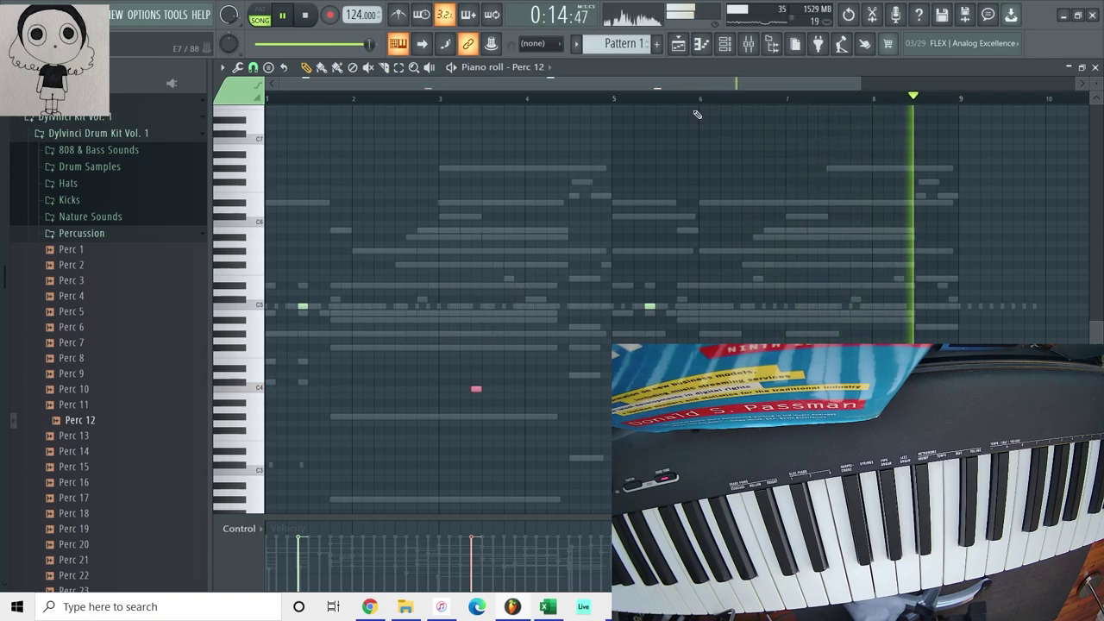
Step: Preview more percussion samples, add Perc 16 as a new channel, and open its piano roll
{"action": "left_click", "coordinate": [724, 44]}
{"action": "left_click", "coordinate": [130, 453]}
{"action": "key", "text": "Down"}
{"action": "key", "text": "Down"}
{"action": "left_click_drag", "start_coordinate": [136, 464], "coordinate": [353, 313]}
{"action": "right_click", "coordinate": [357, 313]}
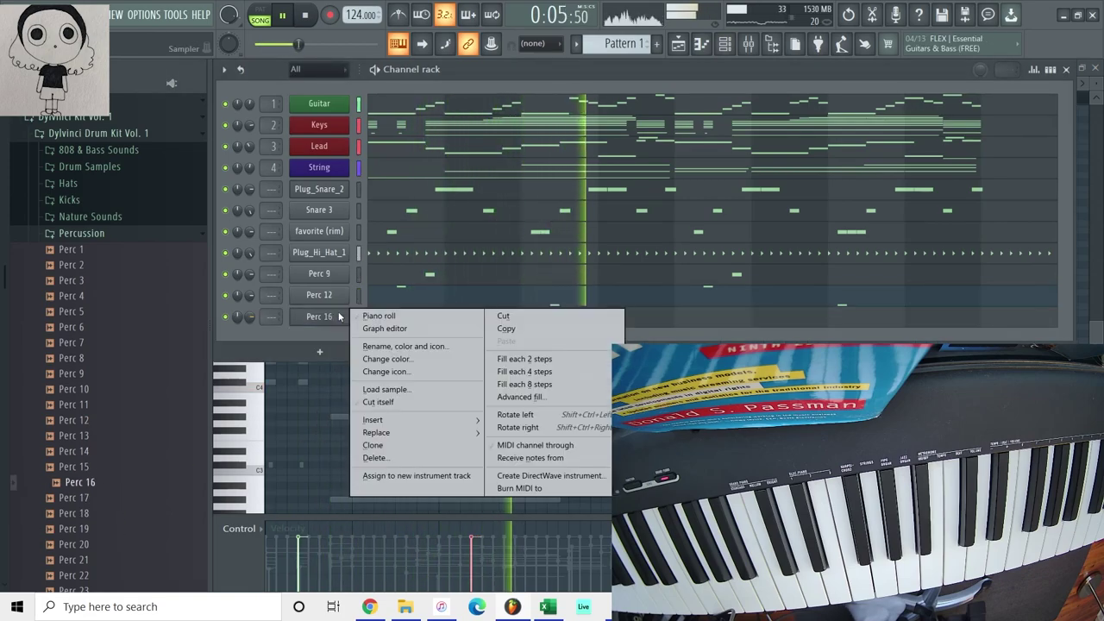
{"action": "left_click", "coordinate": [368, 316]}
Step: Place pairs of adjacent C5 hits in bars 2 and 4 and a single hit in bar 5 for Perc 16
{"action": "left_click", "coordinate": [377, 305]}
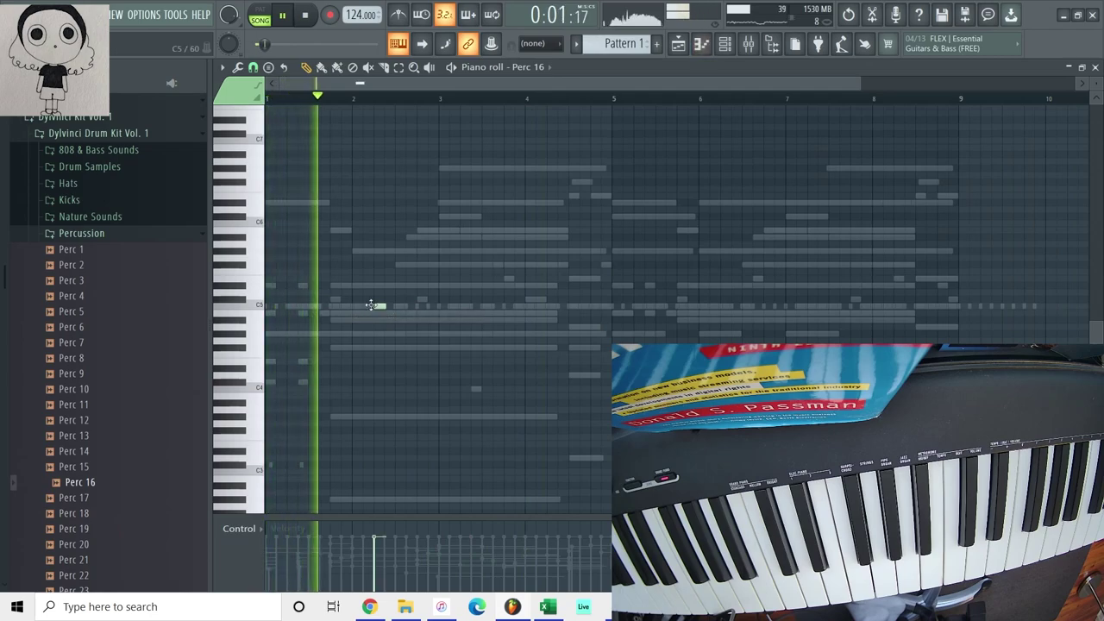
{"action": "left_click", "coordinate": [579, 299]}
{"action": "mouse_move", "coordinate": [577, 300]}
{"action": "left_mouse_down"}
{"action": "mouse_move", "coordinate": [568, 305]}
{"action": "mouse_move", "coordinate": [582, 305]}
{"action": "left_mouse_up"}
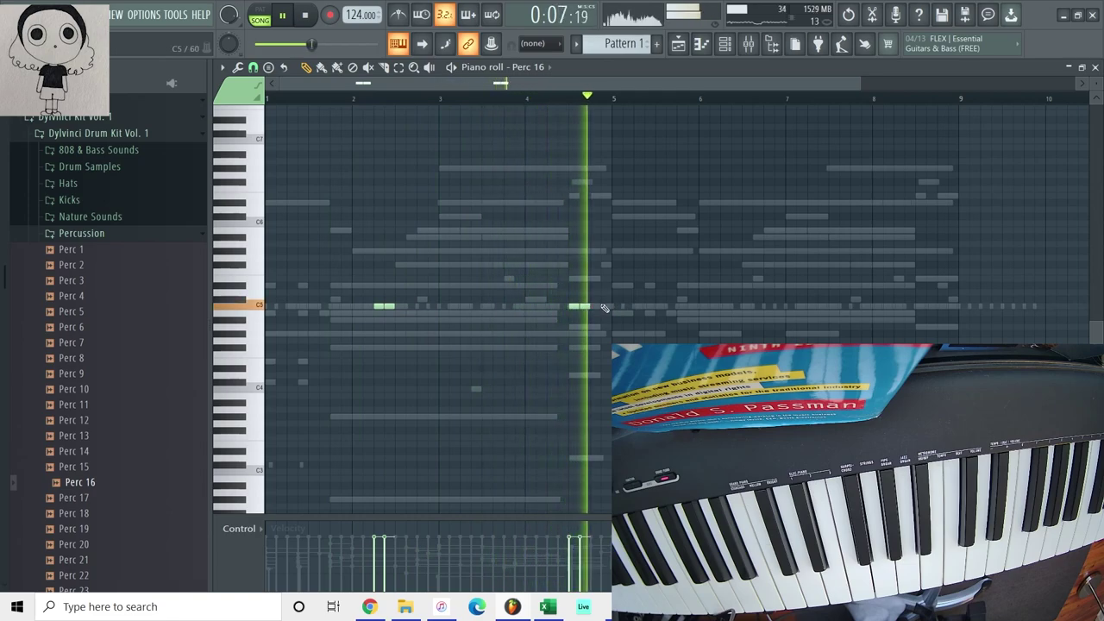
{"action": "left_click", "coordinate": [637, 305]}
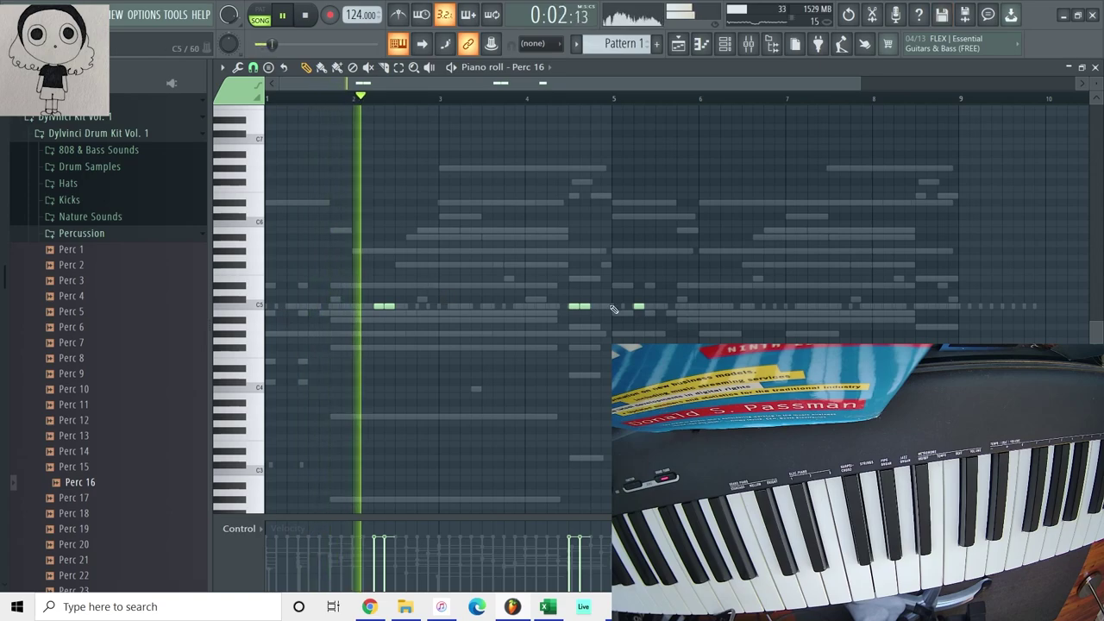
Step: Delete the Perc 16 hits in bars 4 and 5 and place a pair of C5 hits in bar 6
{"action": "right_click", "coordinate": [575, 306]}
{"action": "right_click", "coordinate": [584, 306]}
{"action": "right_click", "coordinate": [638, 308]}
{"action": "left_click", "coordinate": [725, 306]}
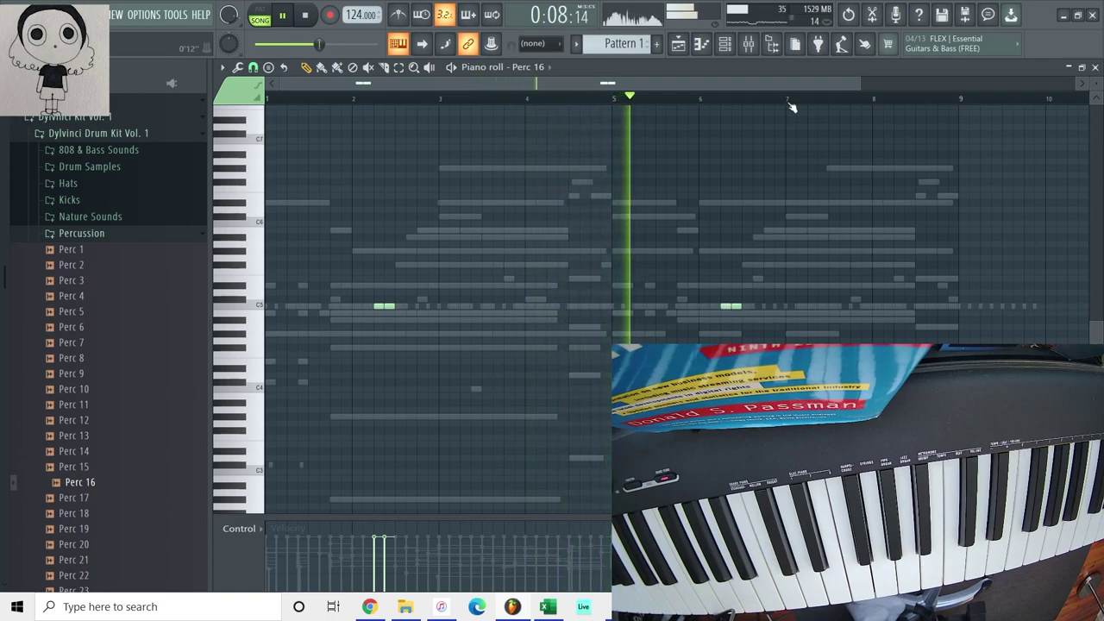
Step: Return to the channel rack and preview further samples in the Percussion folder
{"action": "key", "text": "F6"}
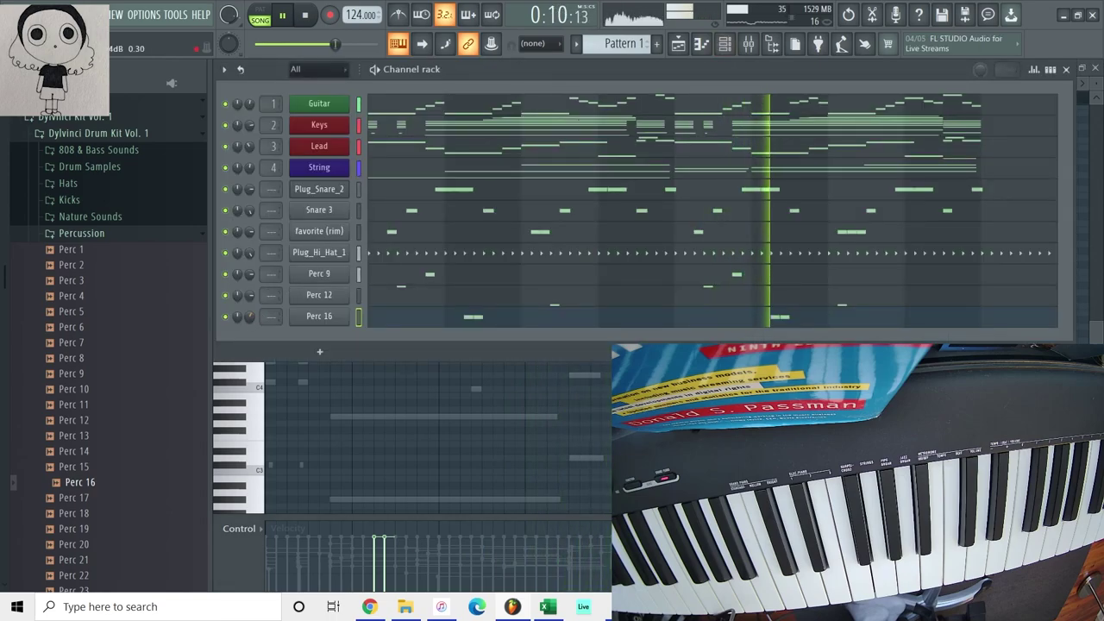
{"action": "left_click", "coordinate": [122, 498]}
{"action": "left_click", "coordinate": [111, 544]}
{"action": "left_click", "coordinate": [110, 560]}
Step: Add the 808 2 sample from the 808 & Bass Sounds folder as a new channel and set its root note to G#5
{"action": "left_click", "coordinate": [105, 289]}
{"action": "left_click", "coordinate": [101, 144]}
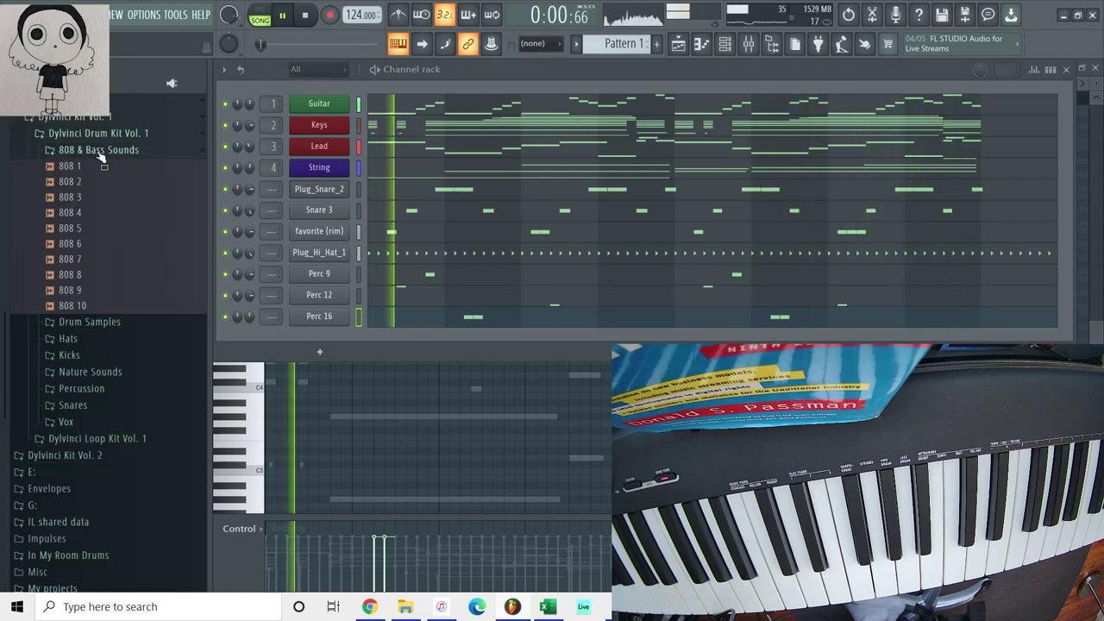
{"action": "left_click", "coordinate": [93, 182]}
{"action": "left_click_drag", "start_coordinate": [71, 181], "coordinate": [340, 332]}
{"action": "left_click", "coordinate": [340, 219]}
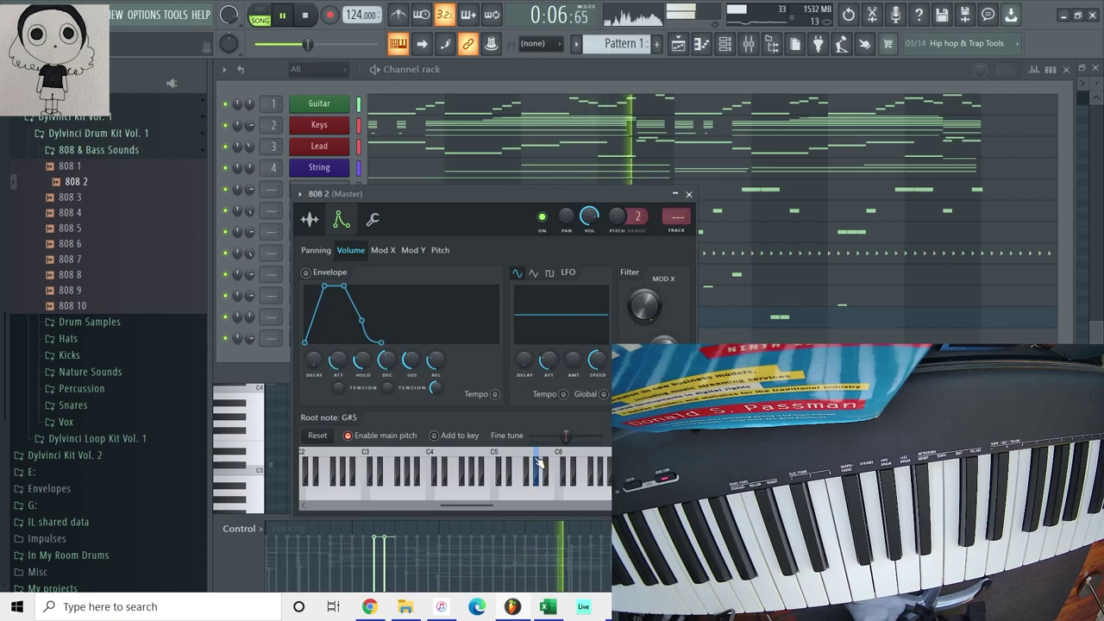
{"action": "left_click", "coordinate": [543, 176]}
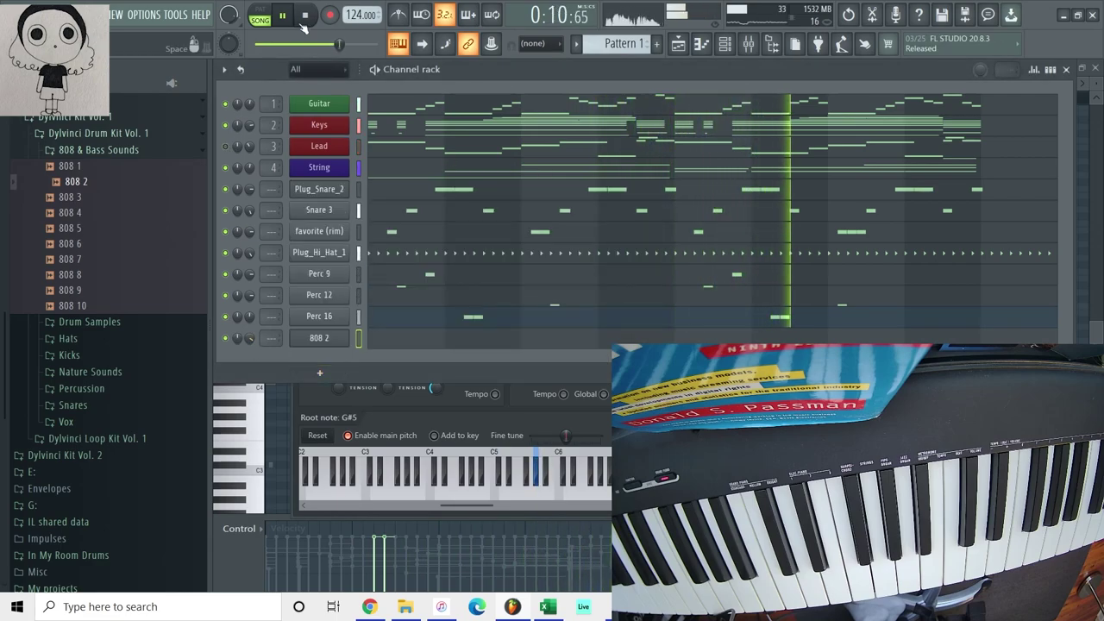
Step: Record a notes and automation take on the 808 2 channel
{"action": "left_click", "coordinate": [329, 14]}
{"action": "left_click", "coordinate": [500, 380]}
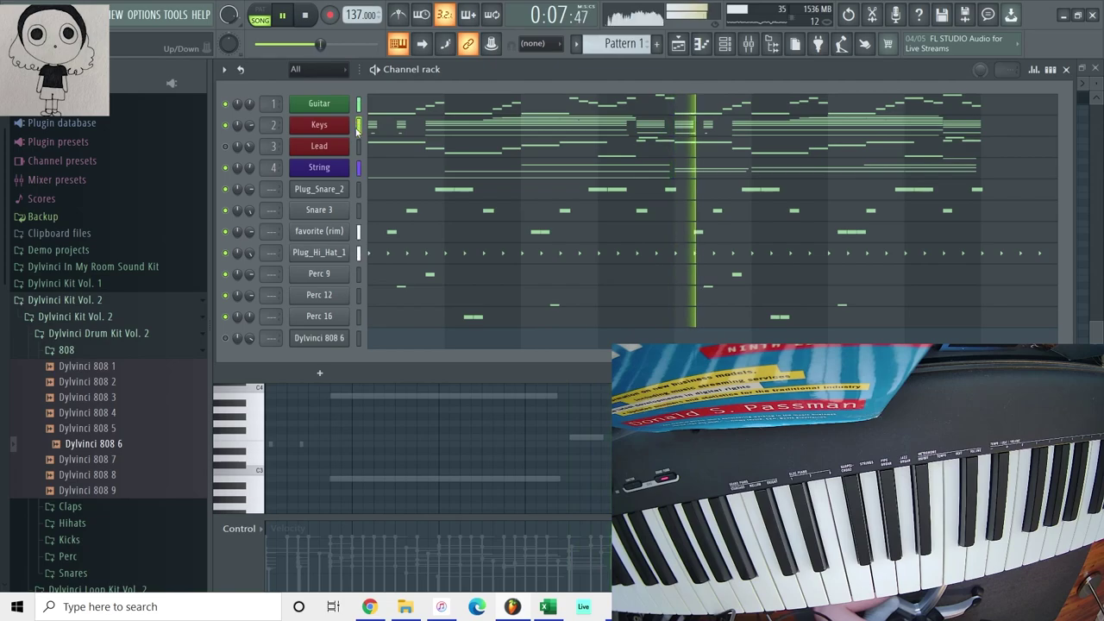
Step: Paste the Keys channel's notes into the Dylvinci 808 6 channel, unmute it, and open its piano roll
{"action": "left_click", "coordinate": [360, 340]}
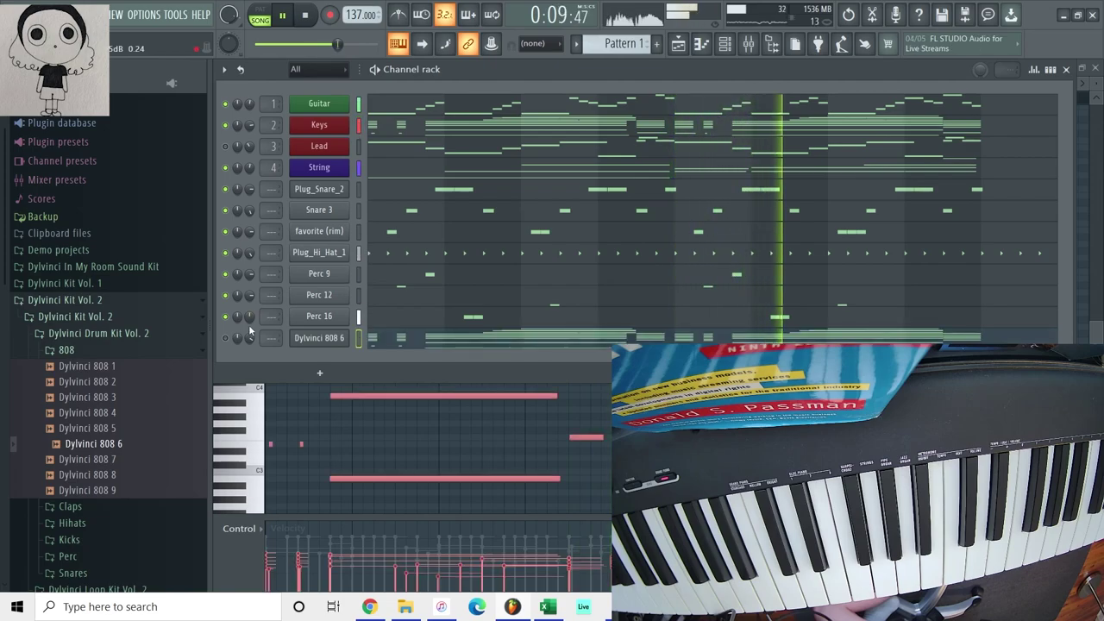
{"action": "right_click", "coordinate": [322, 339]}
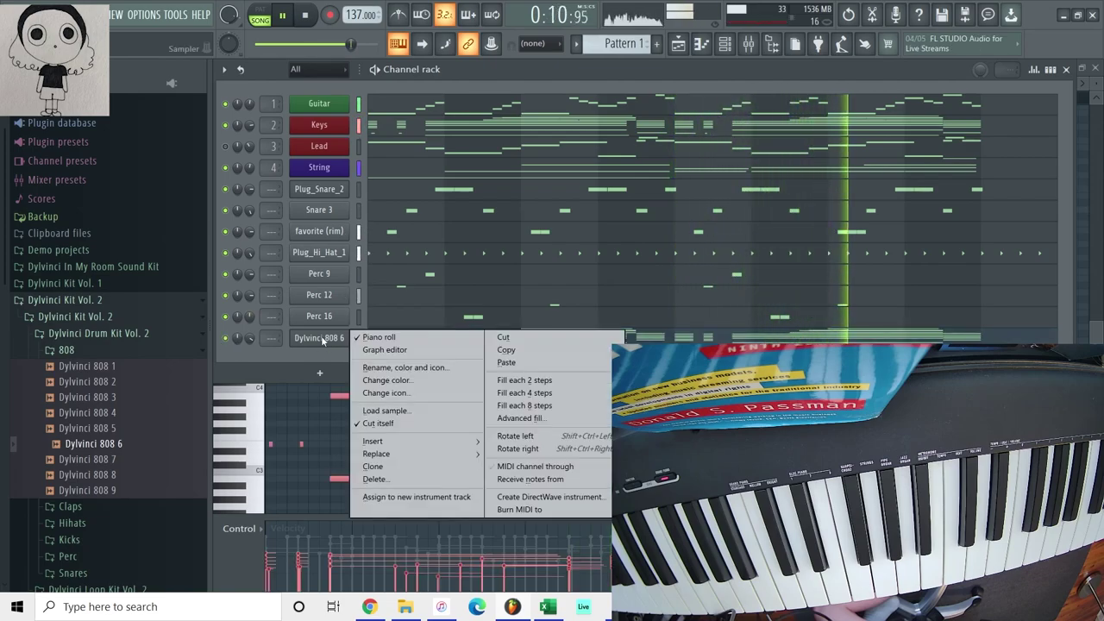
{"action": "left_click", "coordinate": [370, 340]}
{"action": "right_click", "coordinate": [346, 338]}
{"action": "left_click", "coordinate": [379, 337]}
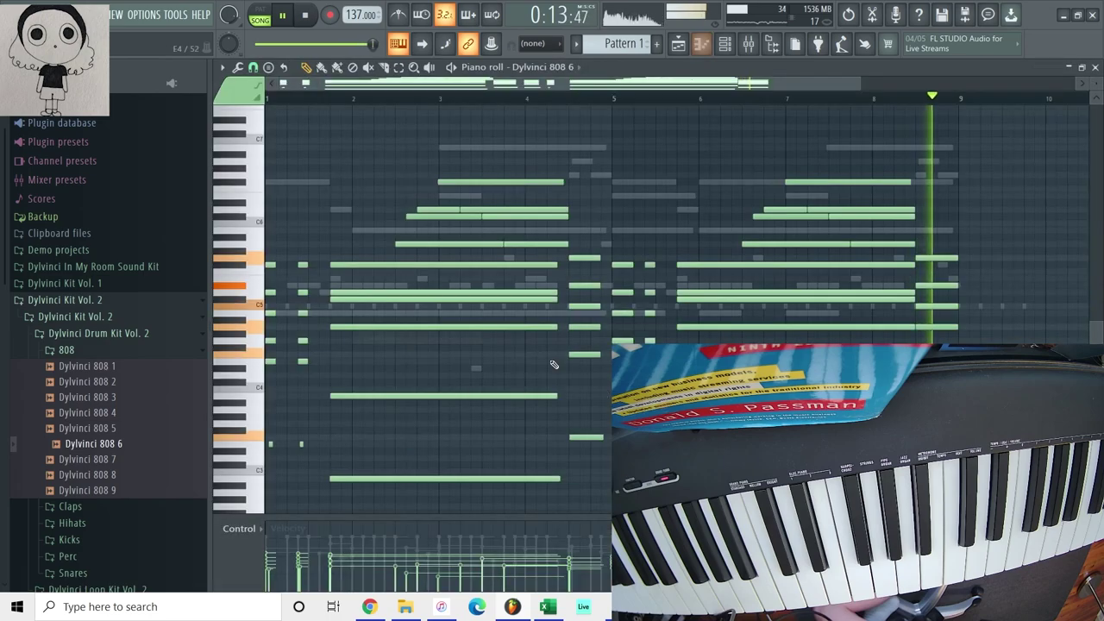
Step: Delete the chord notes above the bass line and transpose the remaining 808 notes up by octaves so the long notes sit on B4
{"action": "left_click_drag", "start_coordinate": [288, 340], "coordinate": [970, 73]}
{"action": "key", "text": "Delete"}
{"action": "scroll", "coordinate": [931, 269], "scroll_direction": "down", "scroll_amount": 5}
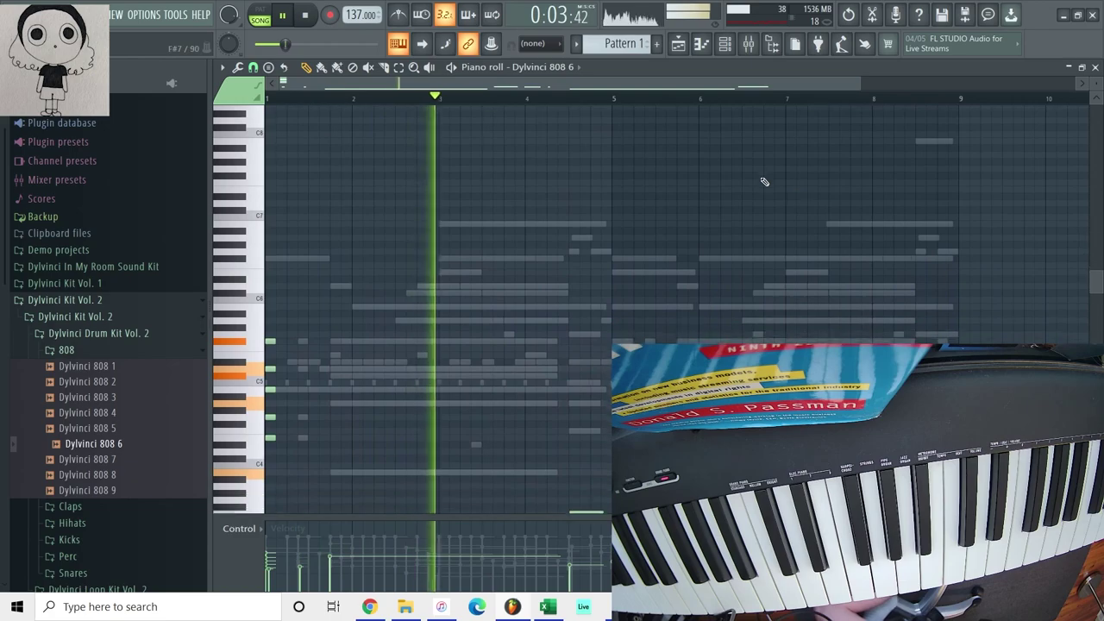
{"action": "left_click_drag", "start_coordinate": [273, 200], "coordinate": [279, 353]}
{"action": "key", "text": "space"}
{"action": "key", "text": "ctrl+Up"}
{"action": "key", "text": "space"}
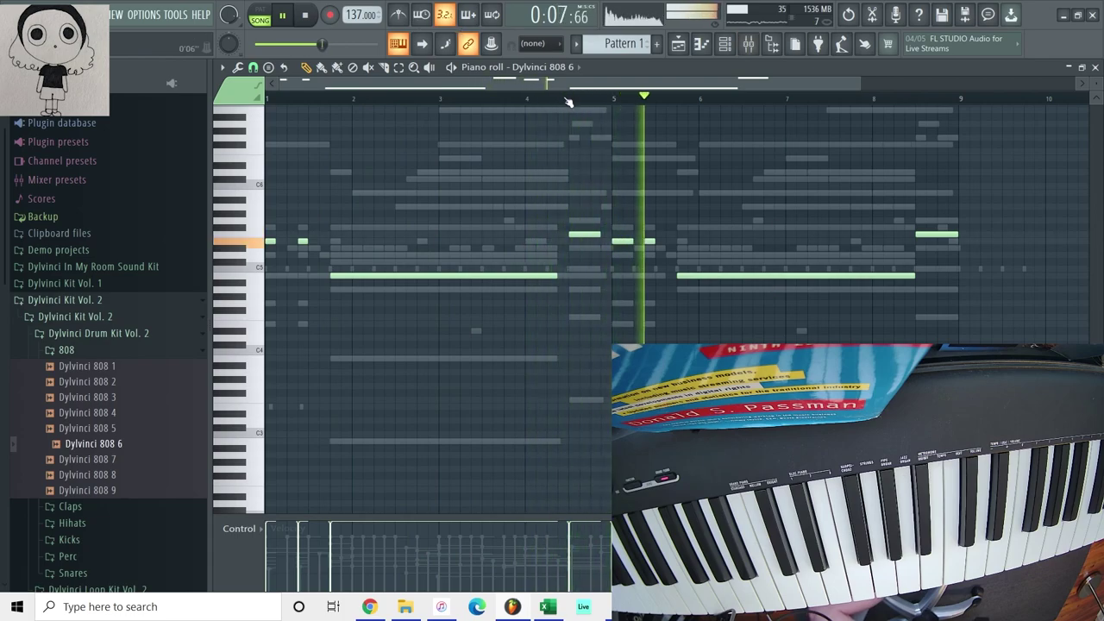
Step: Duplicate the Pattern 1 clip on Track 1 of the playlist to start at bar 9, and return to the piano roll
{"action": "key", "text": "F5"}
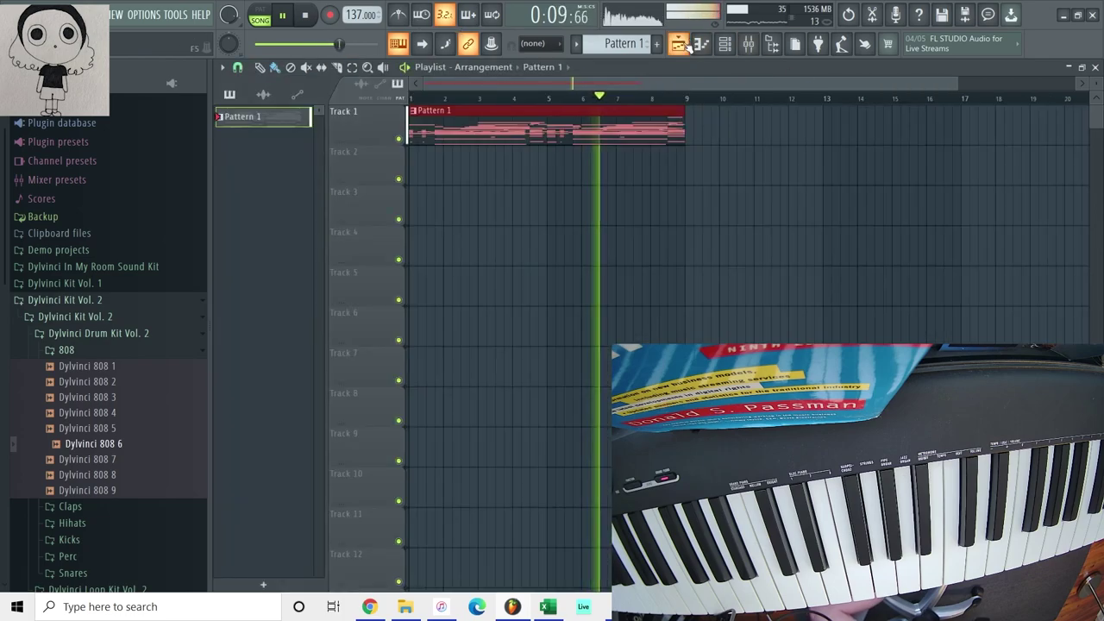
{"action": "key", "text": "ctrl+b"}
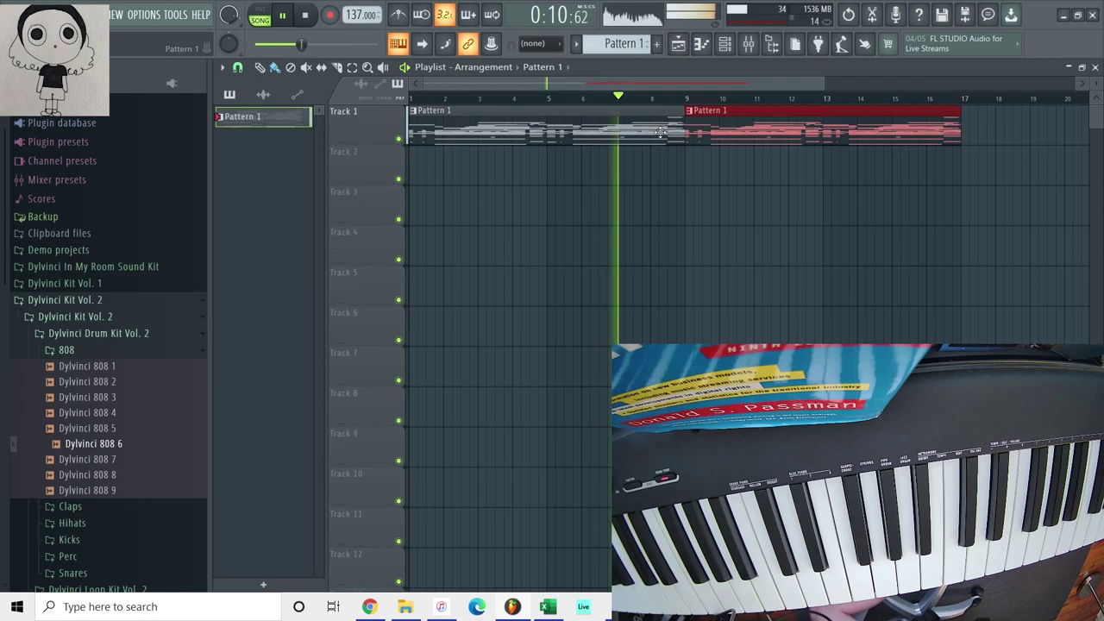
{"action": "left_click", "coordinate": [1095, 67]}
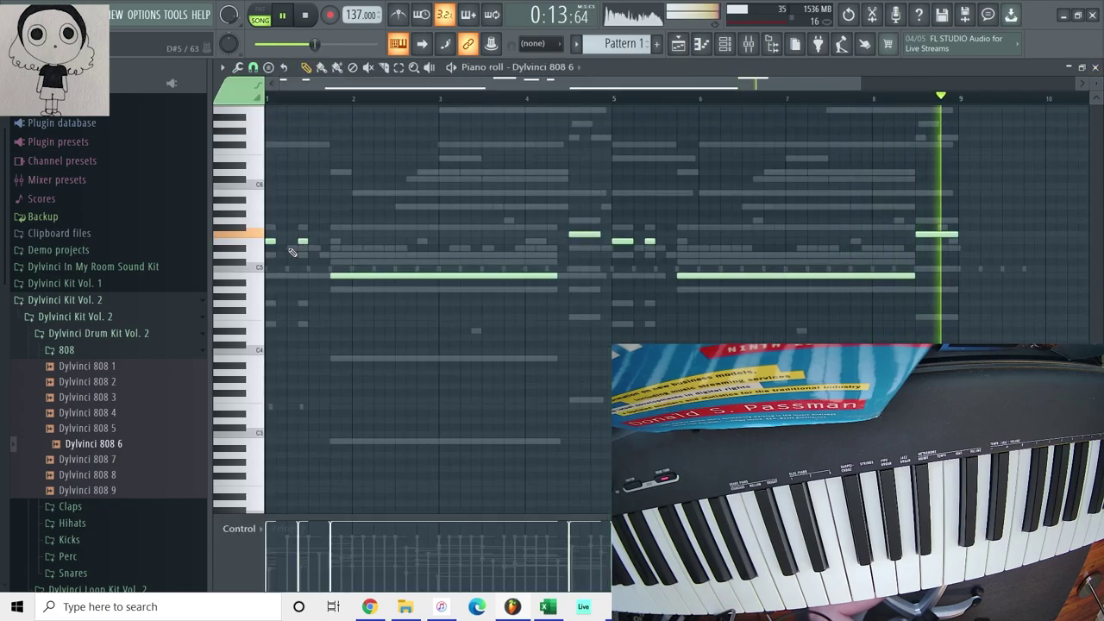
Step: Delete the two short 808 notes in bar 1 and shorten the first long B4 note to one bar
{"action": "right_click", "coordinate": [270, 241]}
{"action": "right_click", "coordinate": [302, 240]}
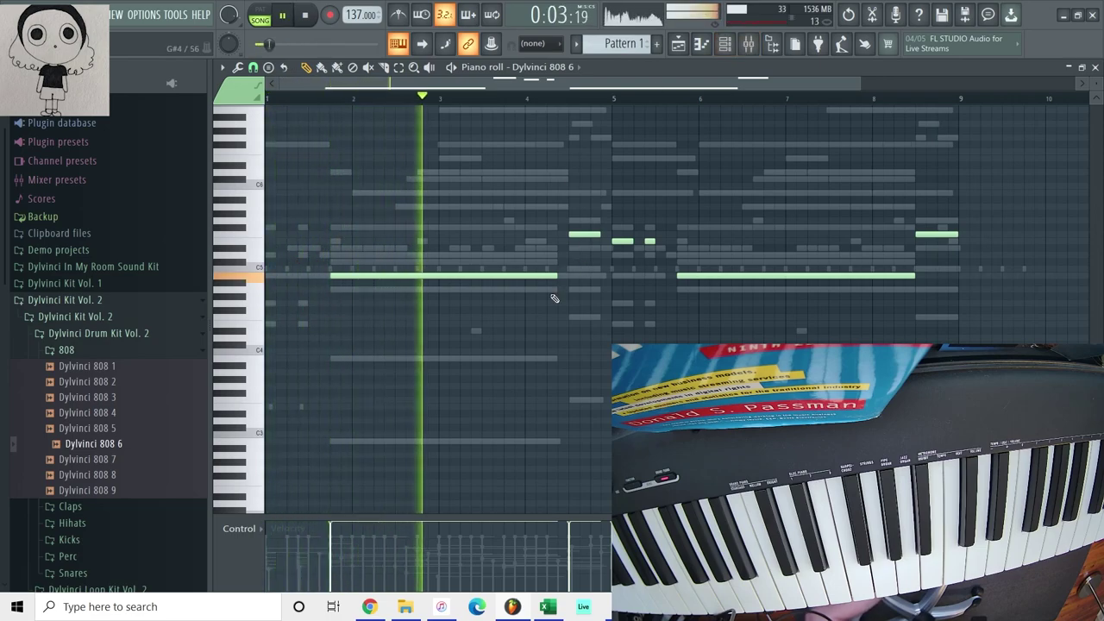
{"action": "left_click_drag", "start_coordinate": [556, 276], "coordinate": [422, 282]}
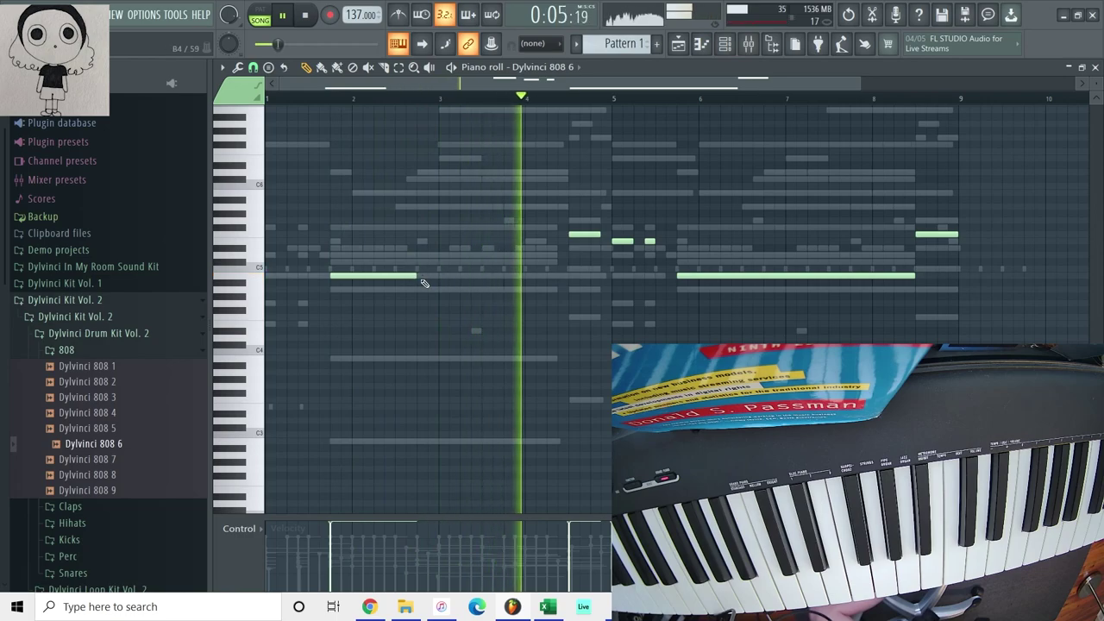
Step: Duplicate the shortened B4 note, move the copy to start at bar 3, and trim its end slightly
{"action": "left_click", "coordinate": [405, 276], "text": "ctrl"}
{"action": "key", "text": "ctrl+b"}
{"action": "key", "text": "shift+Right"}
{"action": "key", "text": "shift+Right"}
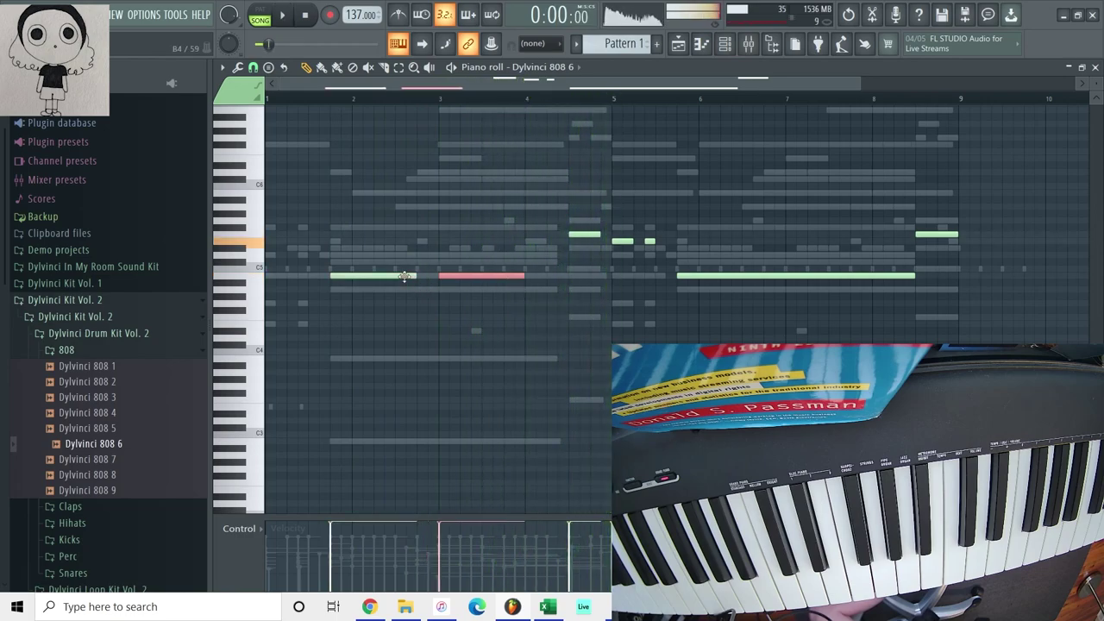
{"action": "mouse_move", "coordinate": [521, 276]}
{"action": "left_mouse_down"}
{"action": "mouse_move", "coordinate": [460, 277]}
{"action": "mouse_move", "coordinate": [507, 274]}
{"action": "left_mouse_up"}
Step: Add a one-beat C6 note in bar 8 just before the final 808 note, and open the channel rack
{"action": "left_click", "coordinate": [467, 281]}
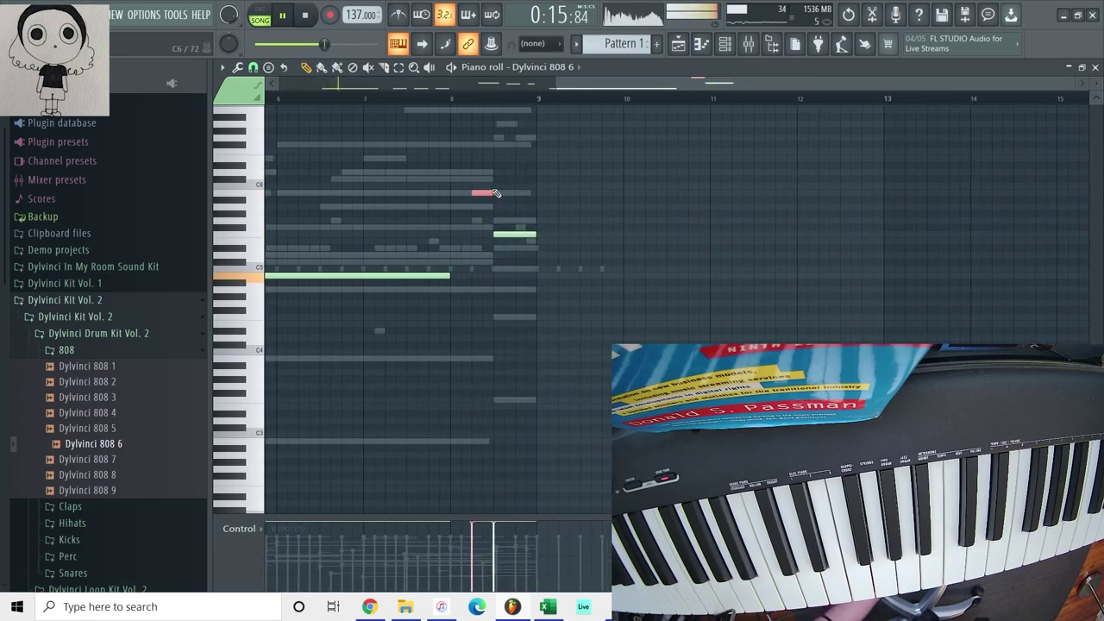
{"action": "left_click", "coordinate": [737, 52]}
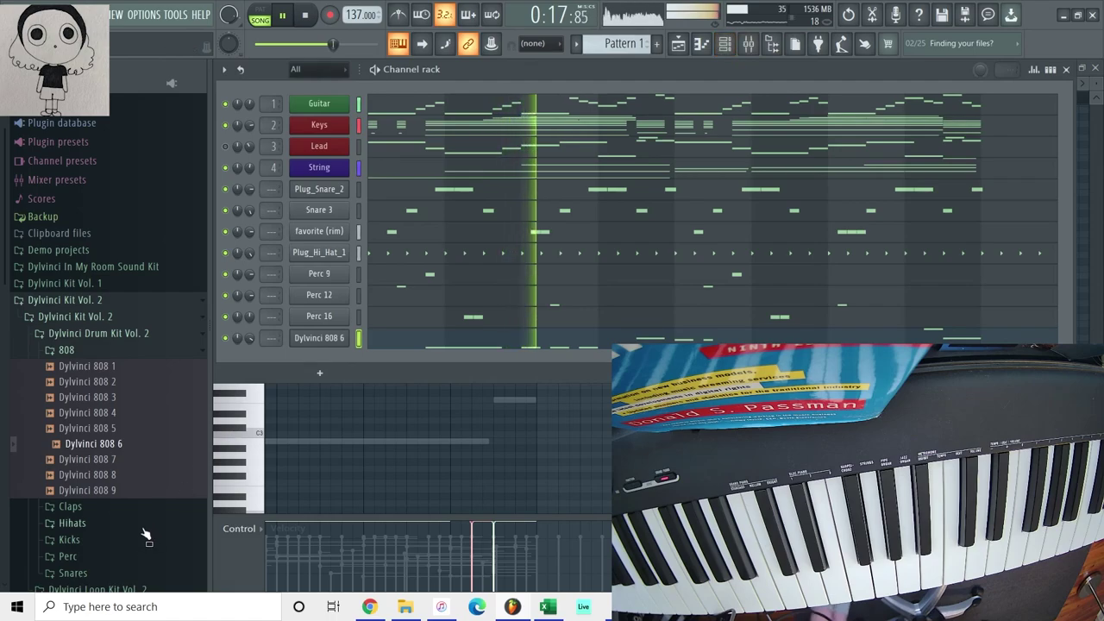